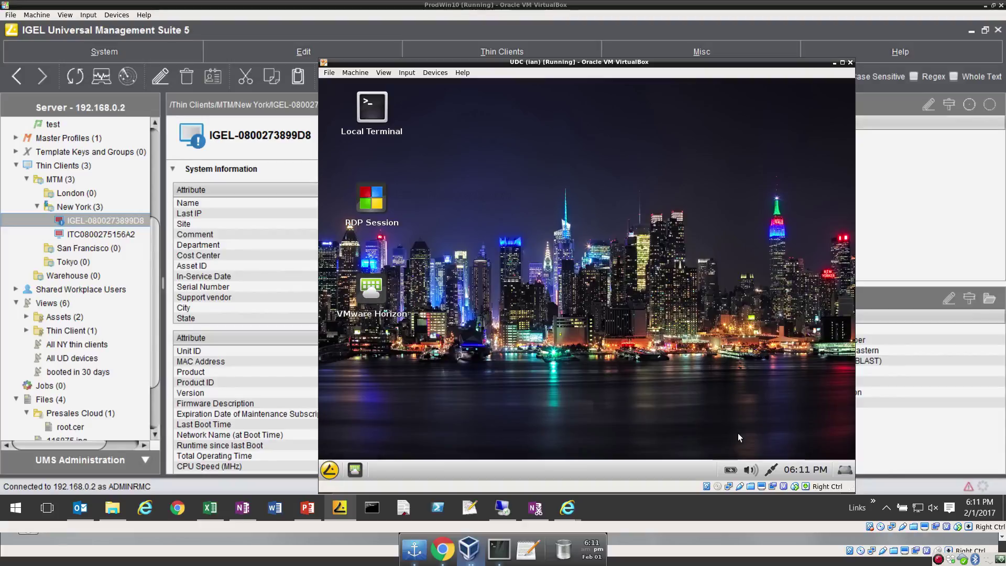
Move the UDC VM window aside, then bring the IGELRMSERVER VM forward at its logon screen.
drag(613, 62, 589, 62)
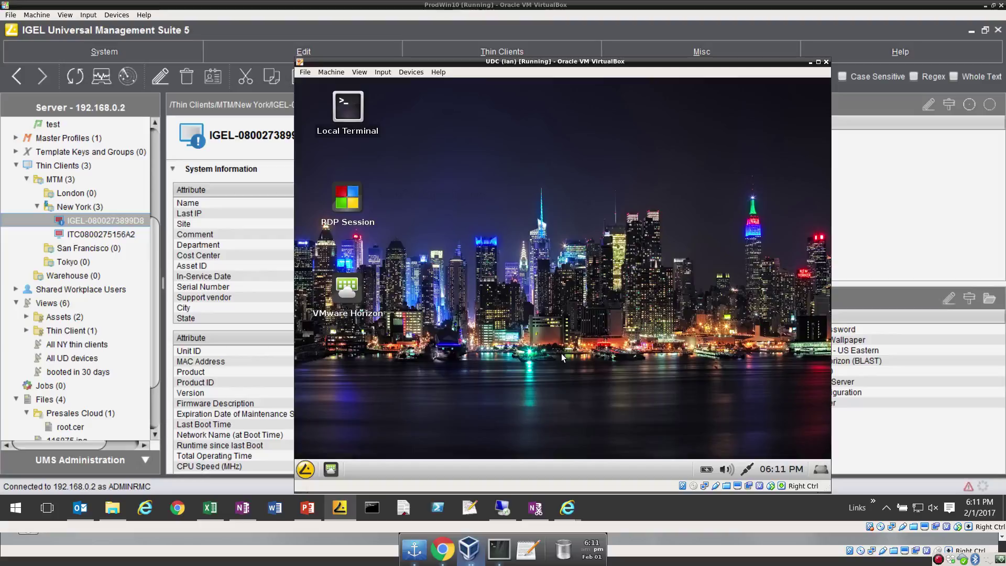
drag(619, 62, 631, 62)
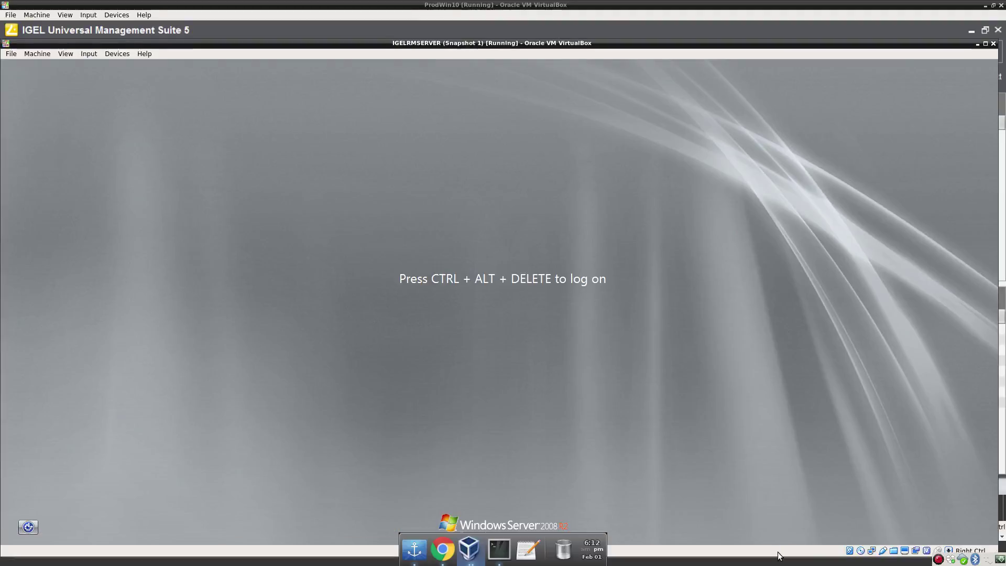
click(782, 550)
click(871, 550)
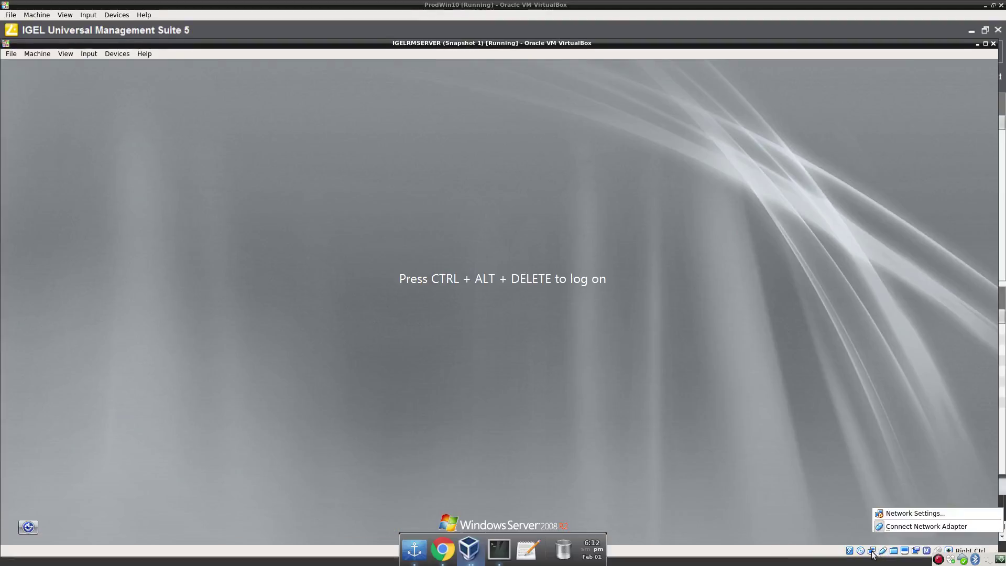
Connect the server VM's network adapter, then switch via Windows 2012R2 to the UDC (ian) thin-client VM.
click(909, 526)
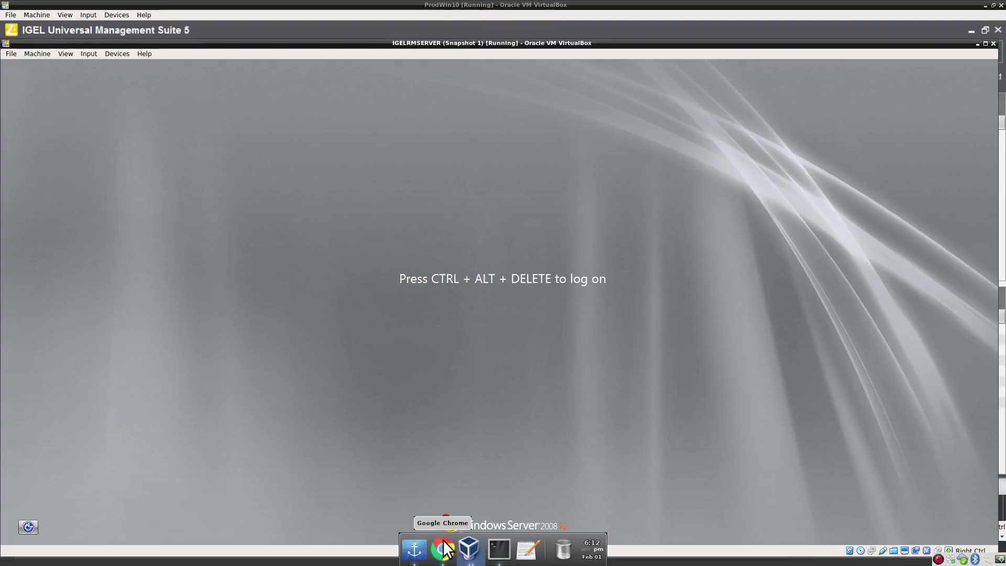
right_click(469, 549)
click(468, 497)
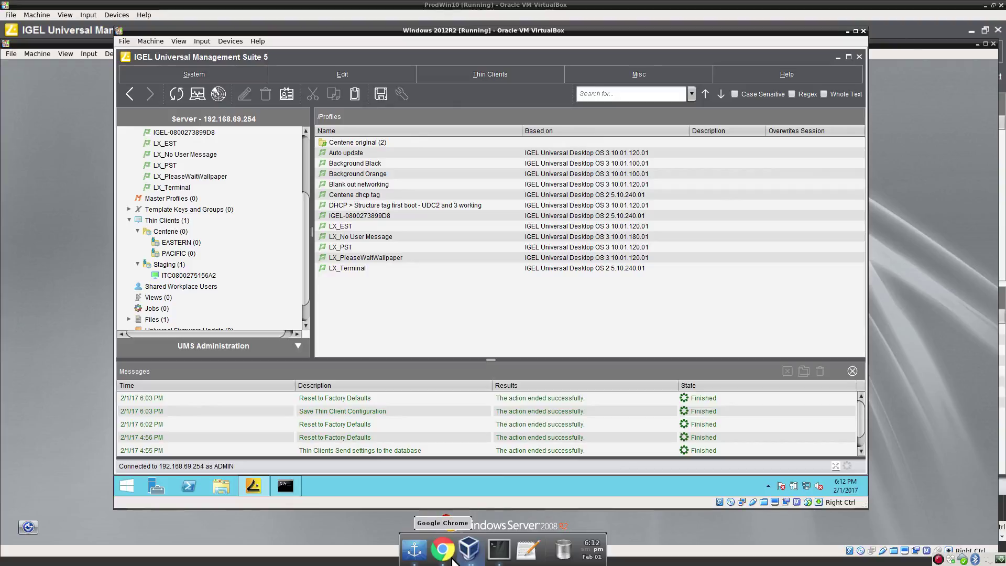
right_click(468, 554)
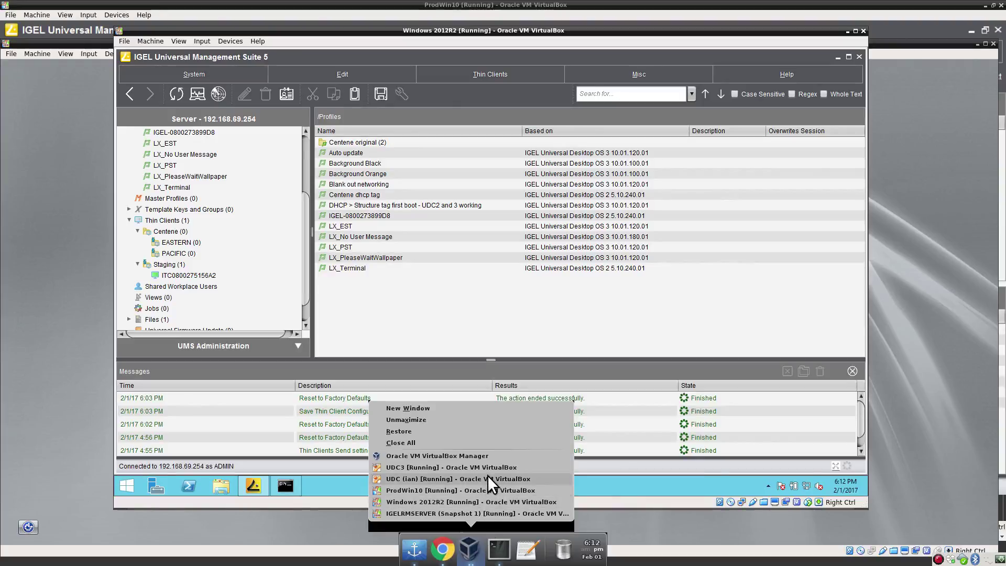
click(487, 478)
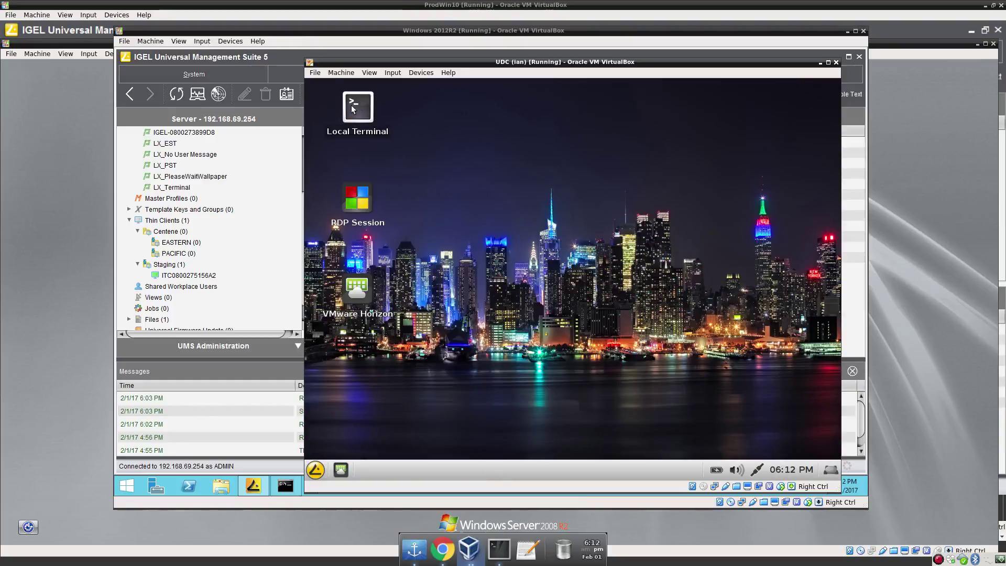
double_click(352, 109)
Log in to the IGEL Local Terminal as root.
text(root)
key(Return)
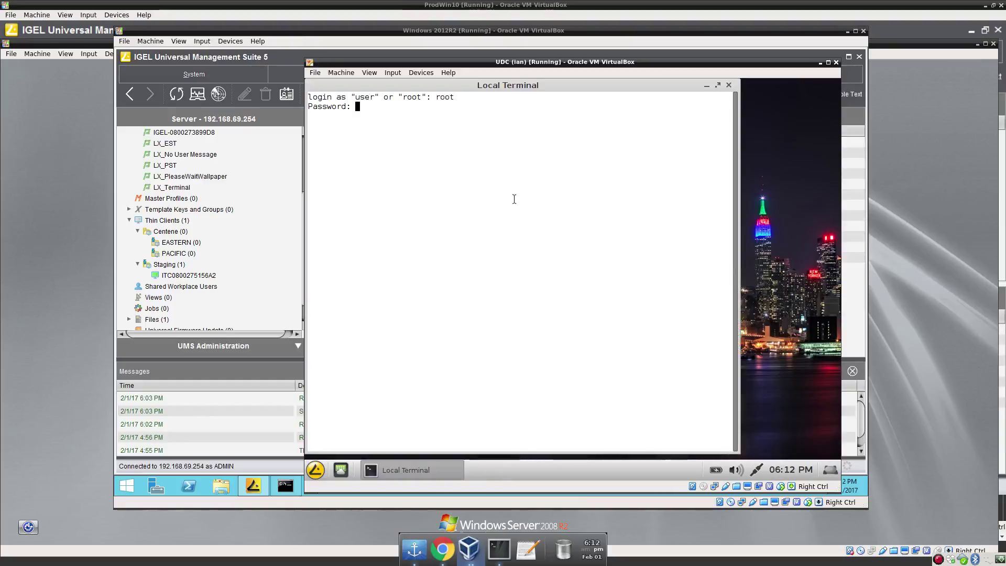
key(Return)
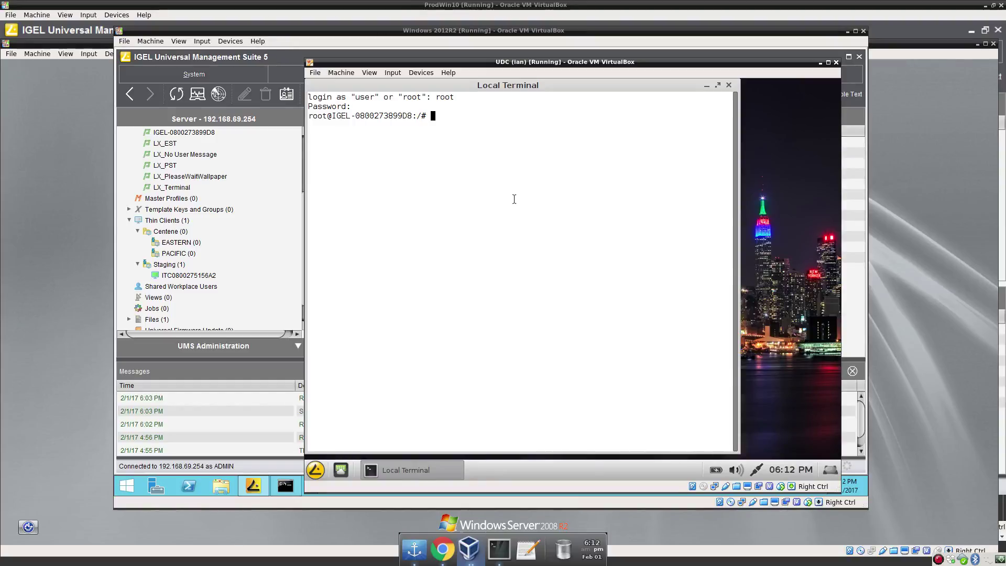
Change to /wfs and list its files, including setup.ini and group.ini.
text(cd /wfs)
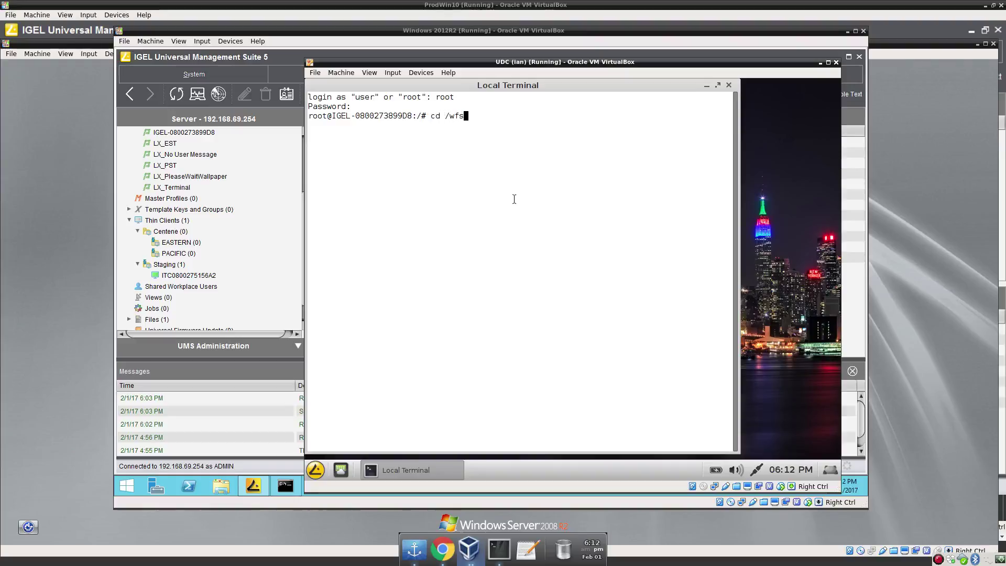
key(Return)
text(l)
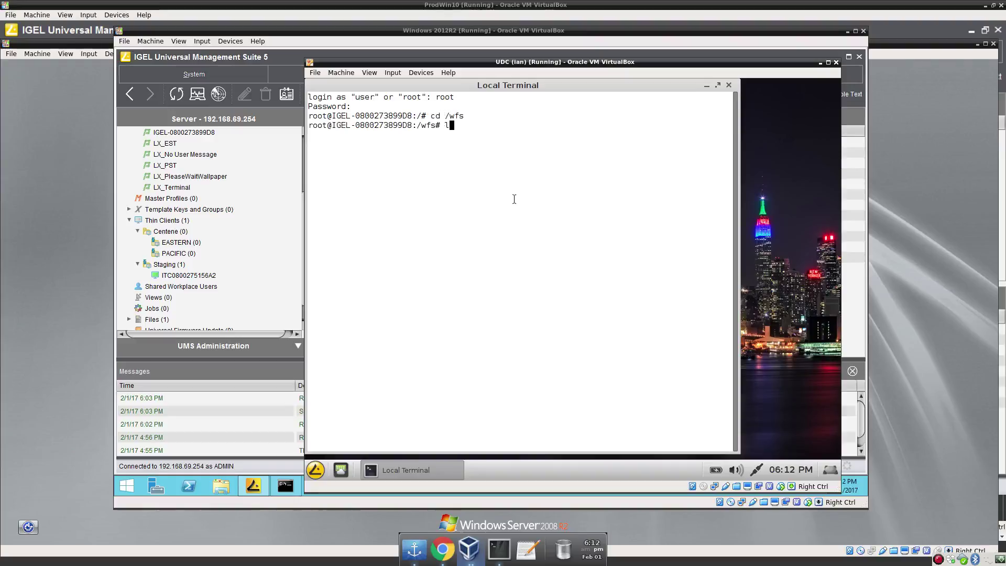
key(BackSpace)
text(vi)
key(BackSpace)
key(BackSpace)
text(ls)
key(Return)
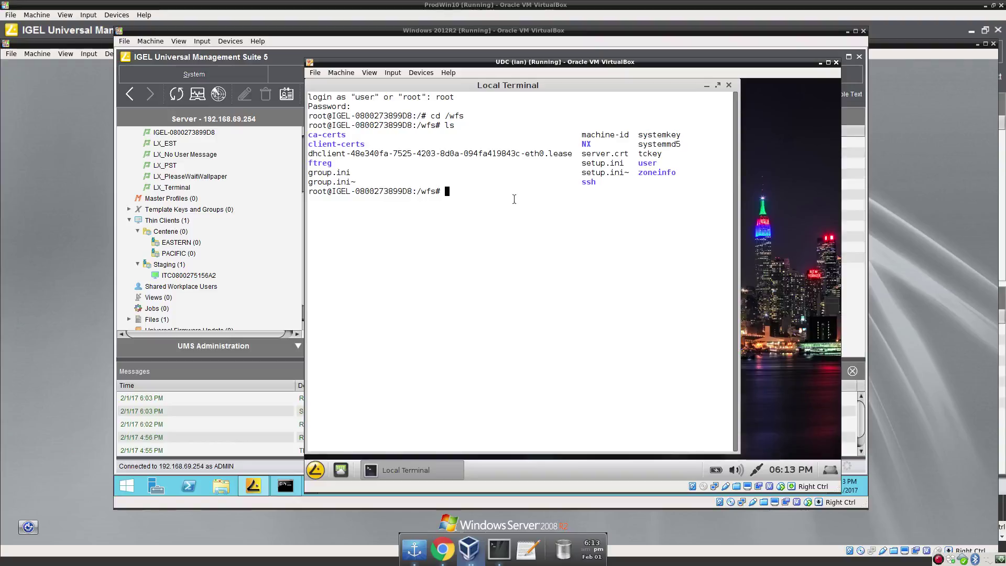
Create /exchange and mount the exchange VirtualBox shared folder (vboxsf) on it.
text(mount -tvboxsf)
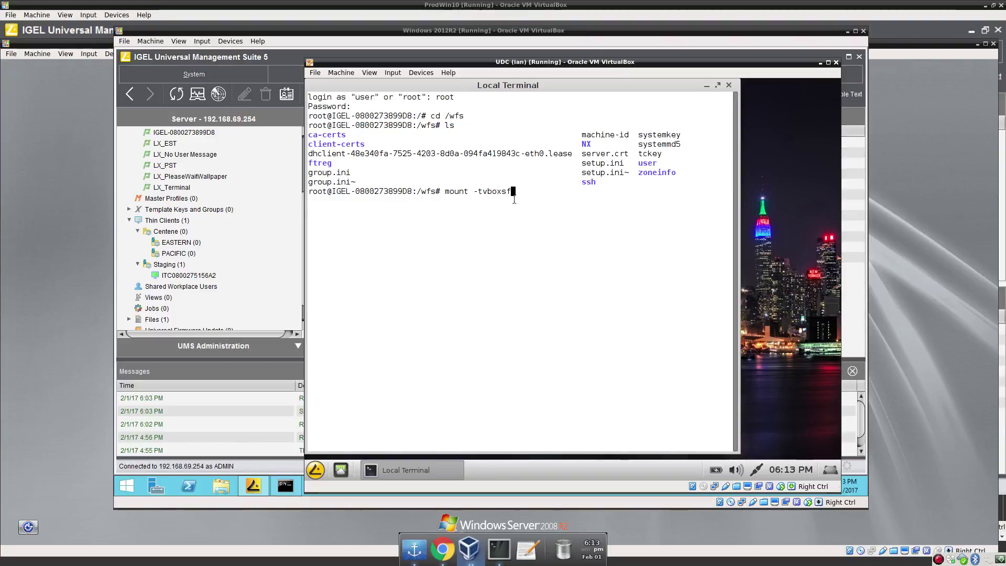
key(ctrl+c)
text(mkdir /)
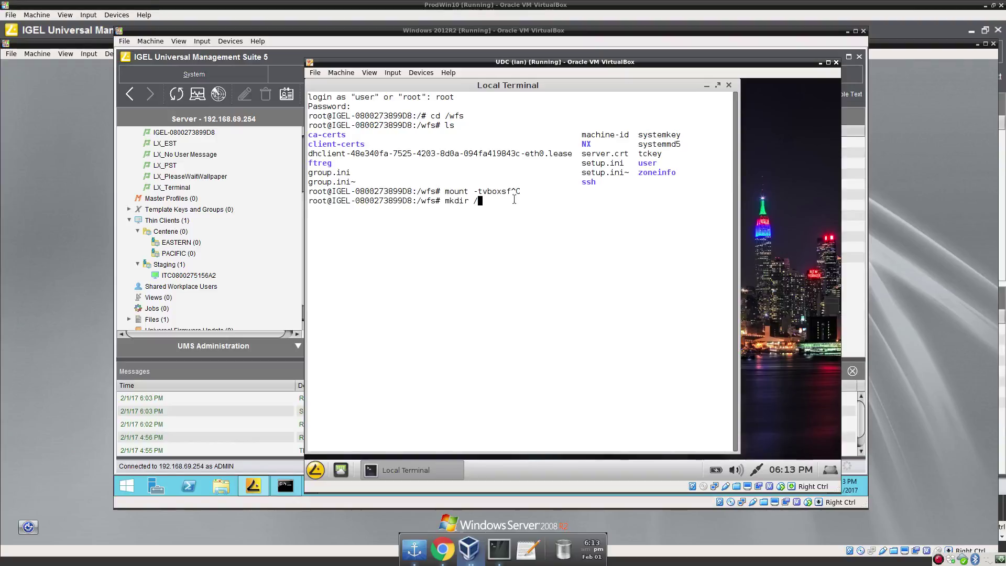
text(exchange)
key(Return)
text(mount -t)
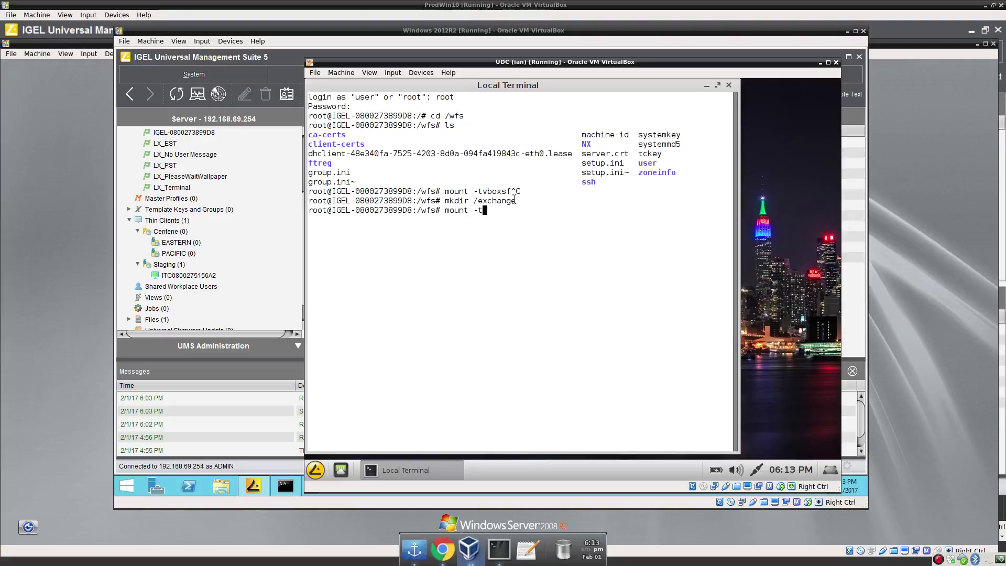
text(vboxsf exchange /exc)
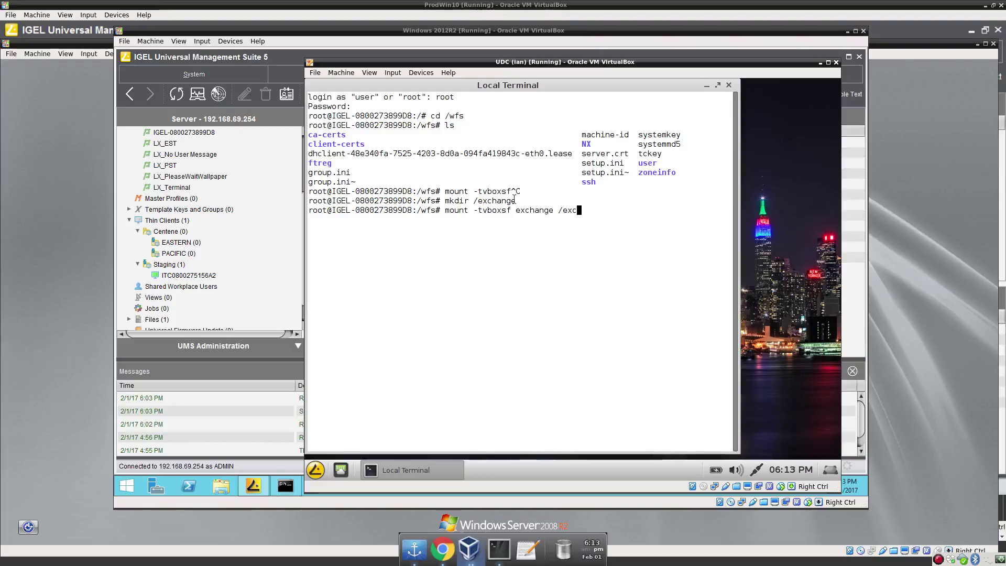
key(Tab)
key(Return)
Copy group.ini and setup.ini into /exchange/tmp/udconfig/.
text(cp g)
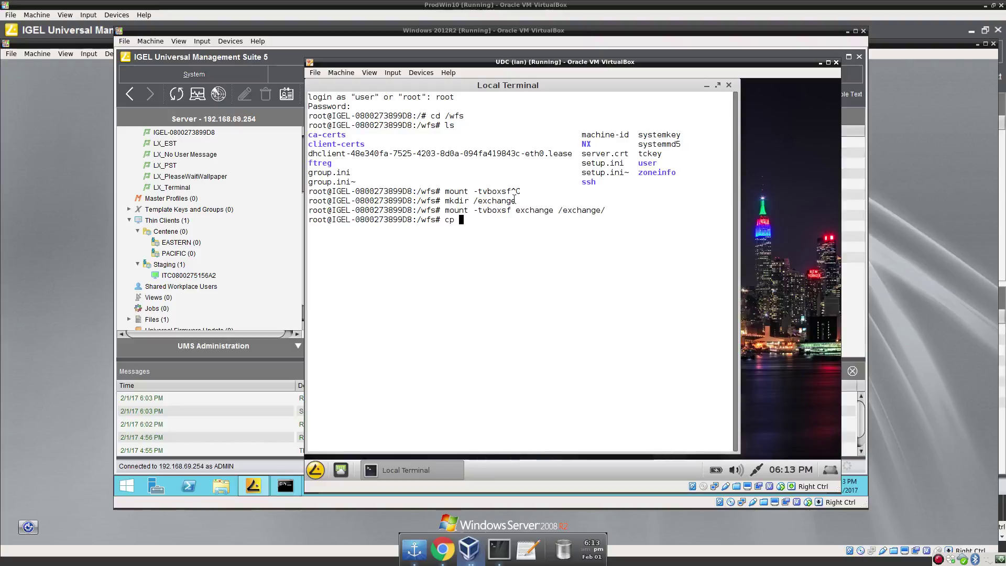
key(Tab)
text(set)
key(Tab)
text(/ex)
key(Tab)
text(t)
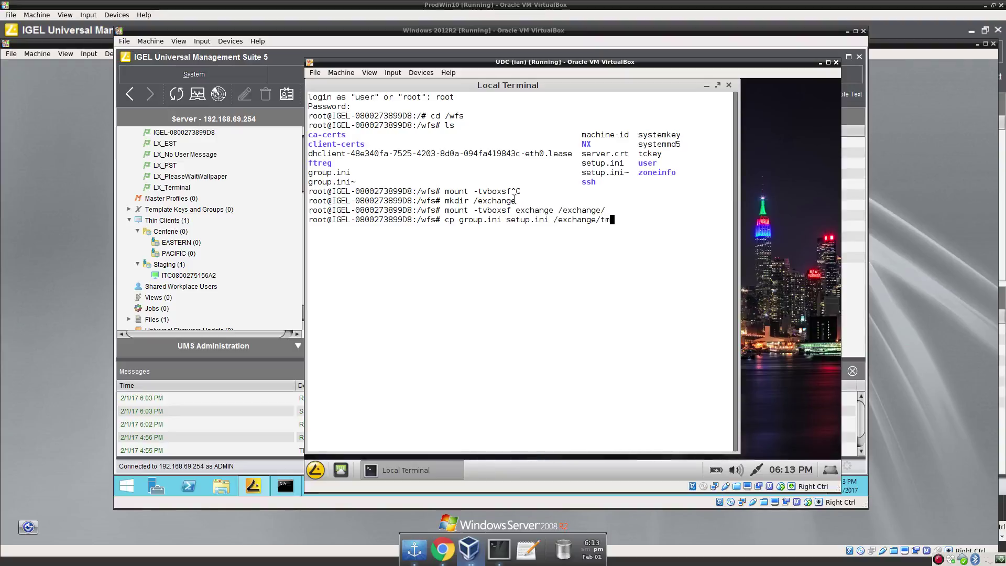
key(Tab)
text(udc)
key(Tab)
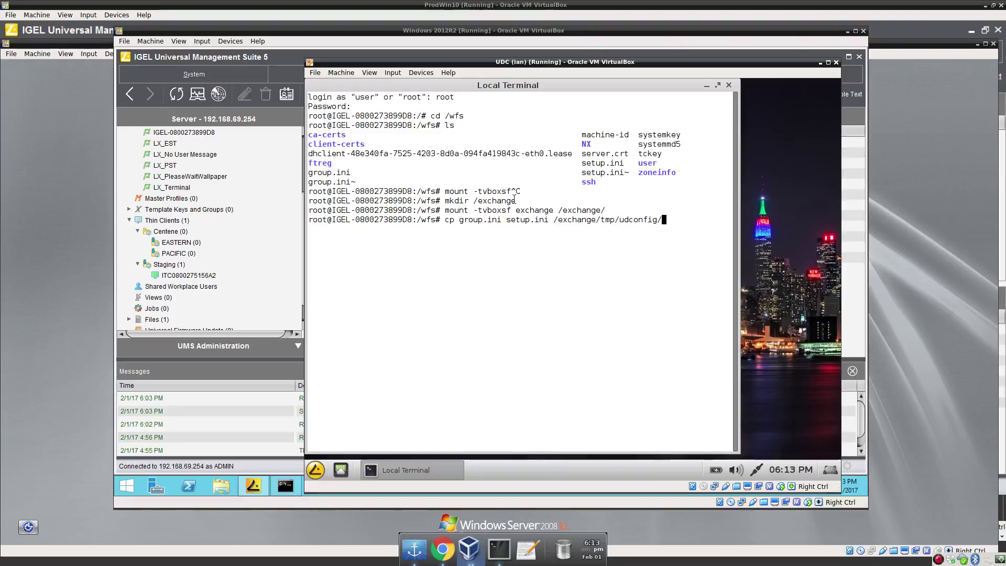
key(Return)
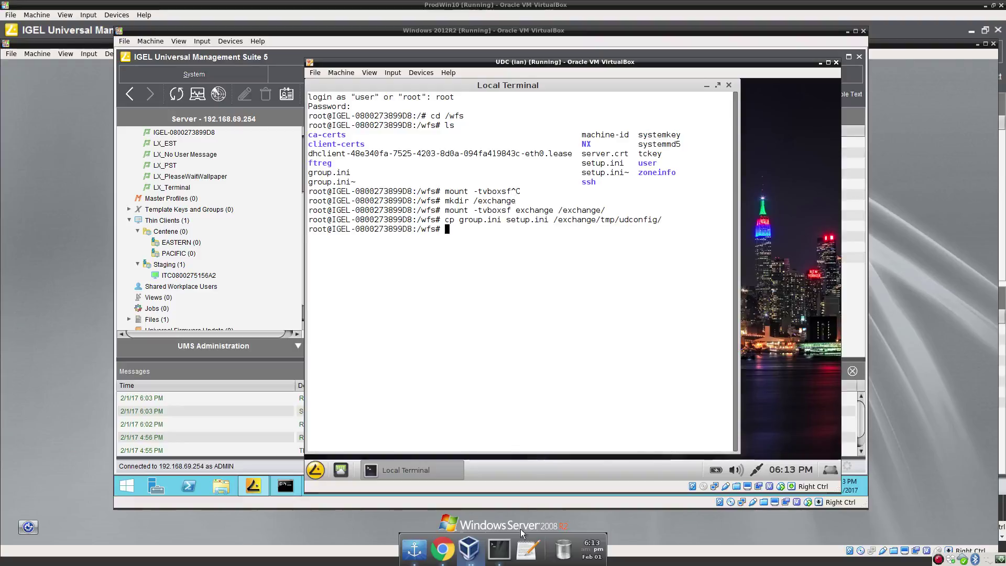
click(504, 549)
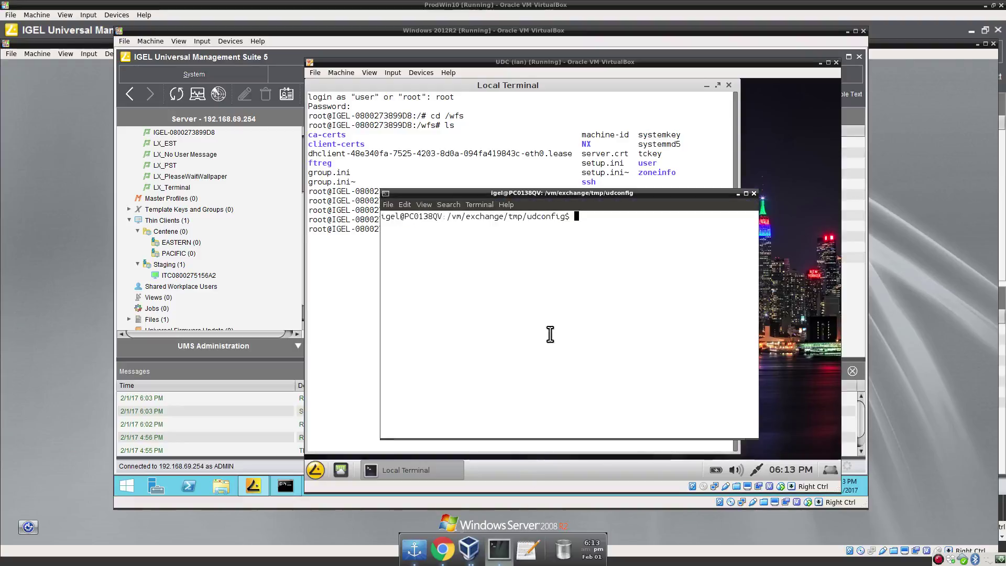
Open group.ini and setup.ini together in gedit from the host terminal.
text(gedit gr)
key(Tab)
text(se)
key(Tab)
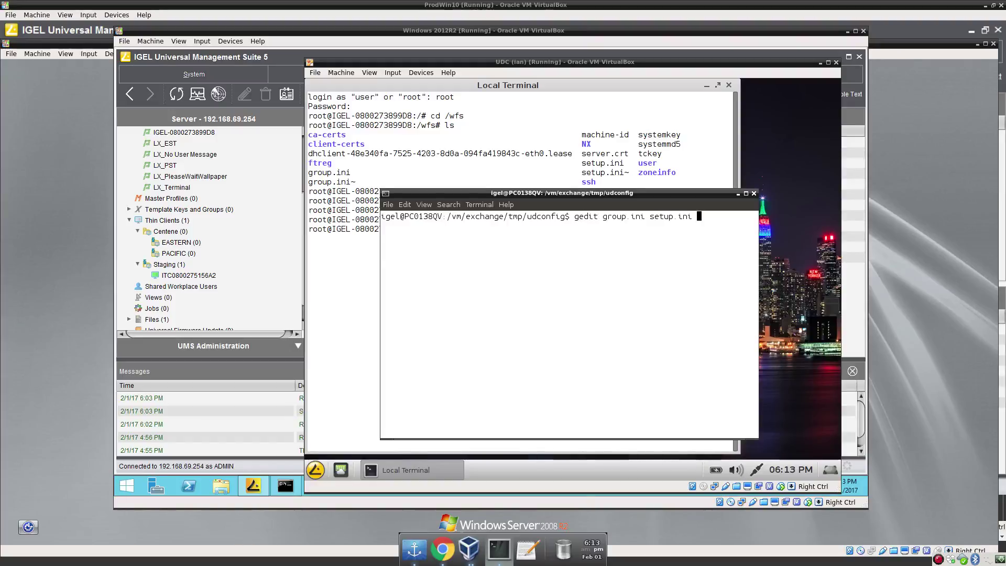
key(Return)
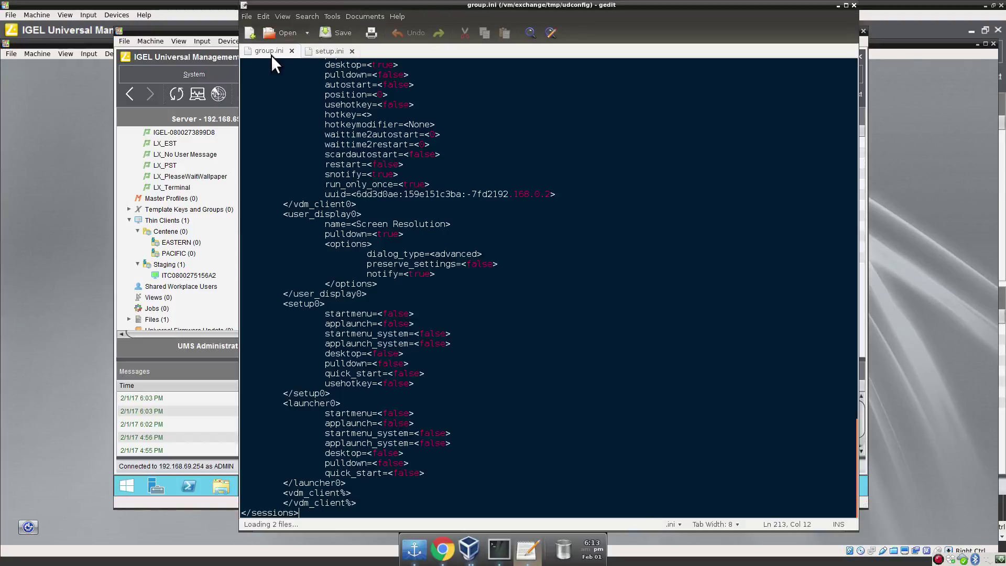
In setup.ini, highlight the remote manager server IP setting 192.168.0.2.
click(318, 47)
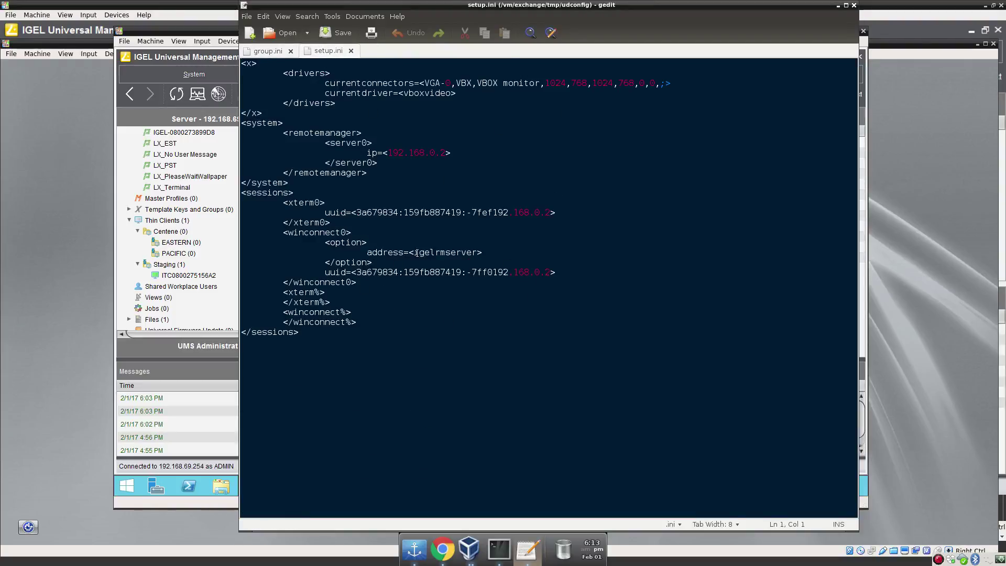
drag(282, 202, 433, 317)
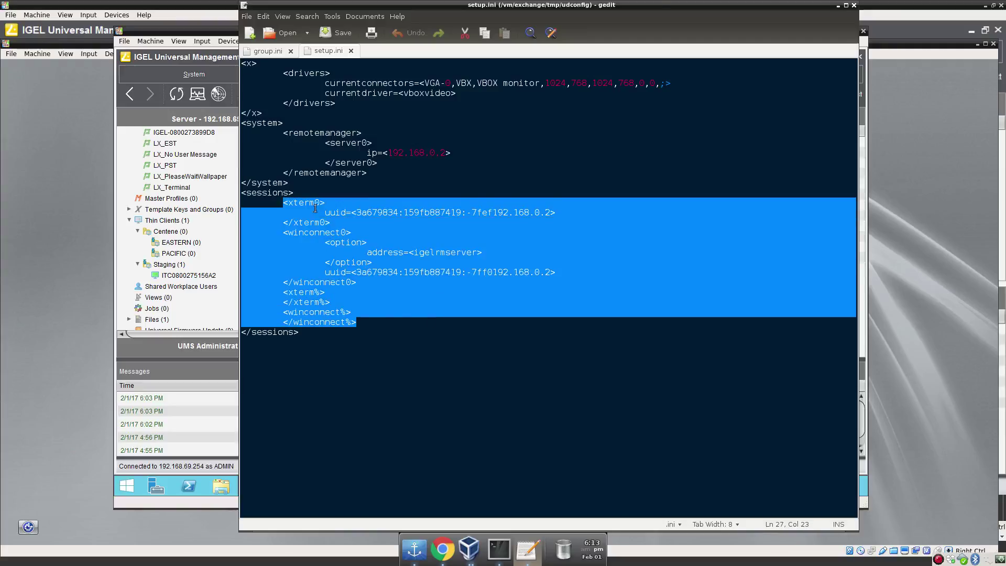
click(353, 179)
drag(284, 133, 446, 153)
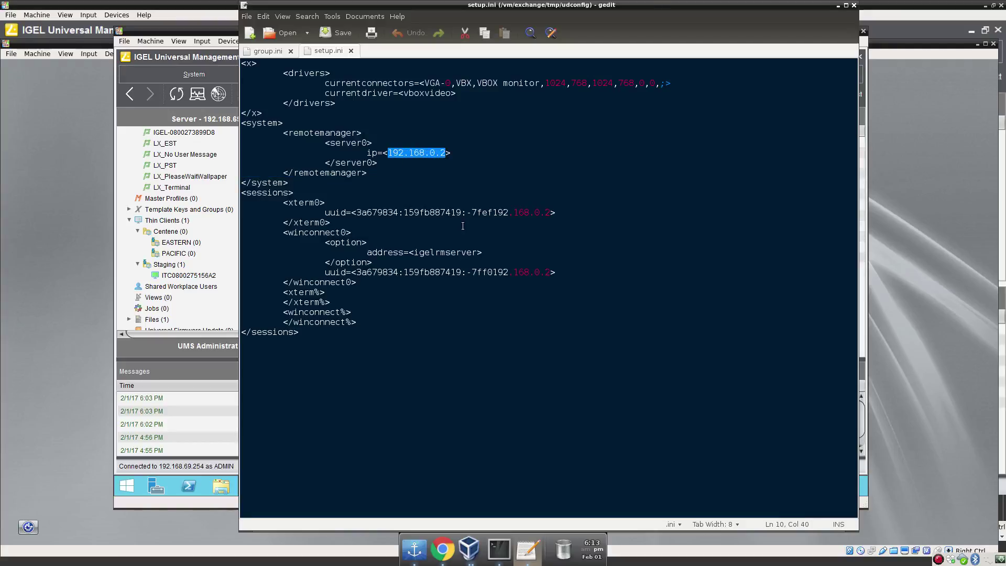
right_click(469, 548)
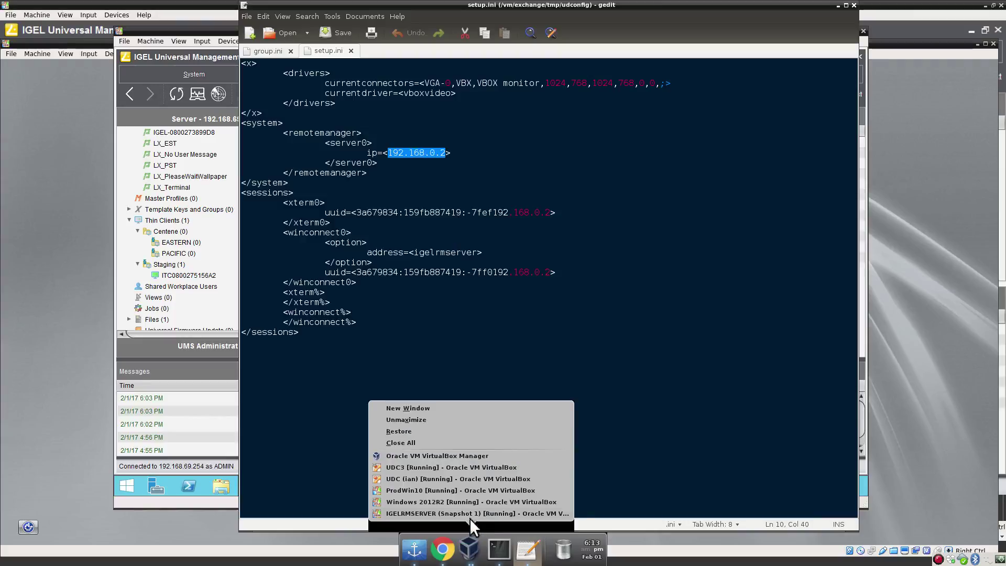
Run ipconfig in the Windows 2012R2 server's Command Prompt, reading IPv4 192.168.69.254.
click(465, 501)
click(291, 482)
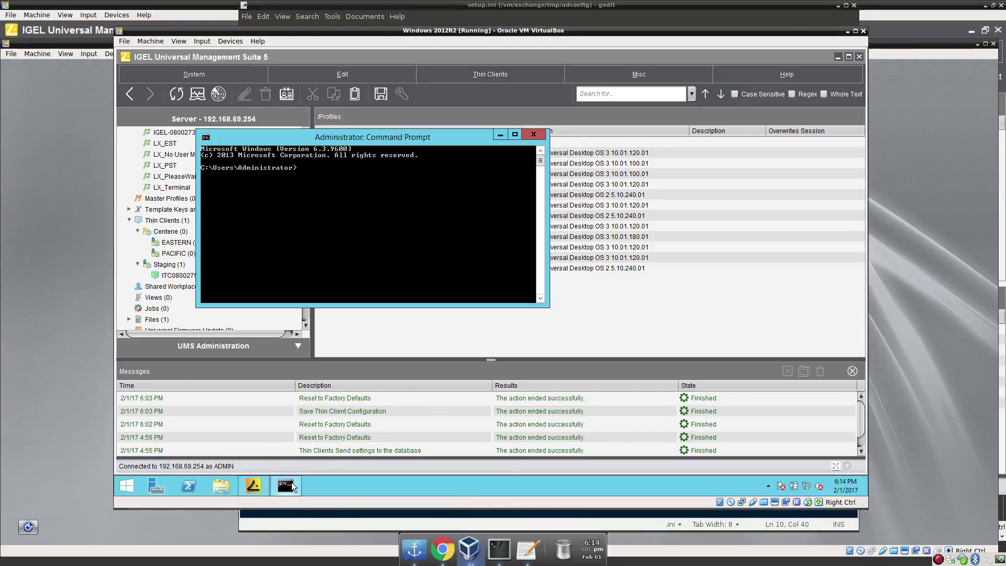
text(ipconfig)
key(Return)
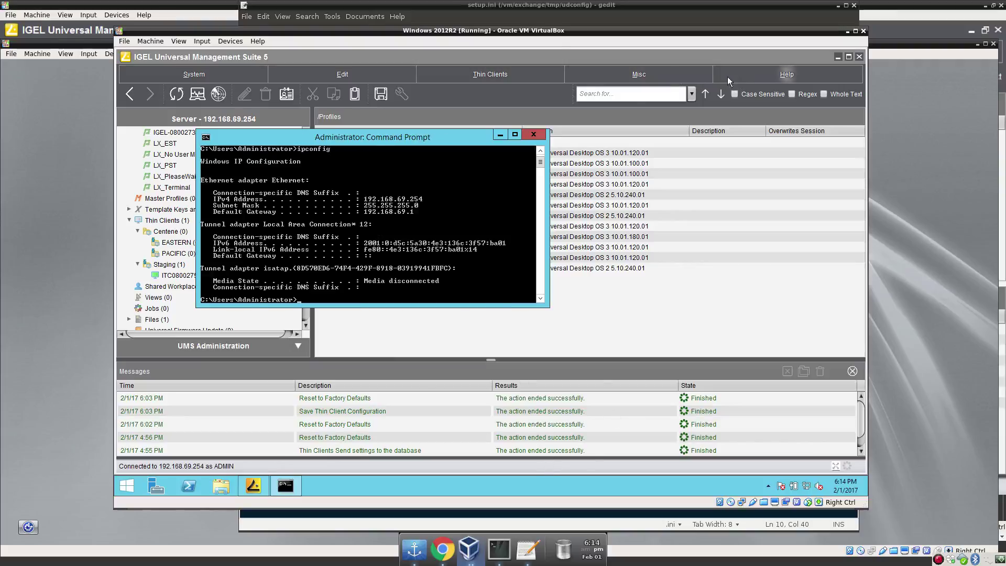
click(507, 7)
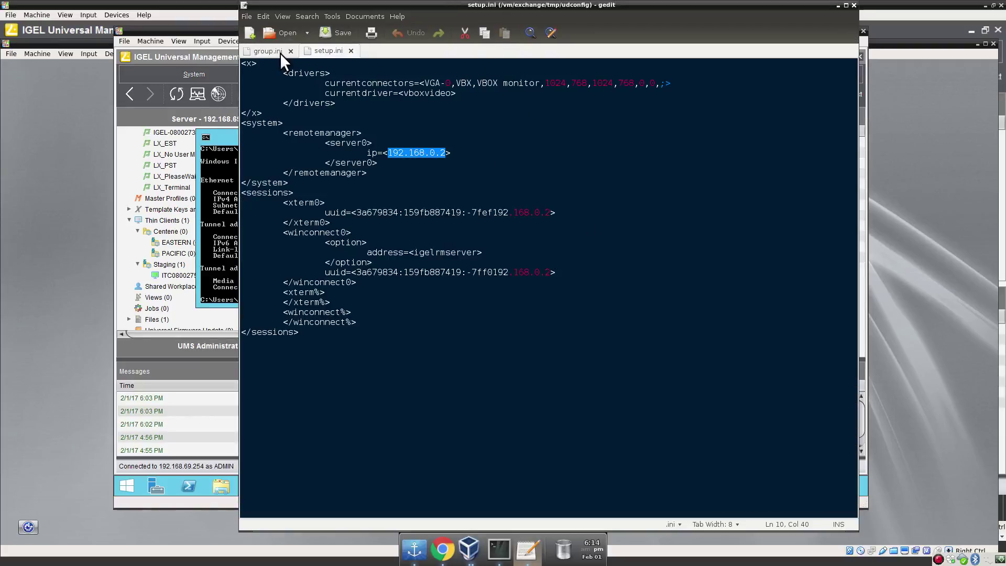
Compare setup.ini's <x> section with group.ini's auth, x and windowmanager sections.
click(249, 50)
click(317, 46)
drag(241, 63, 259, 67)
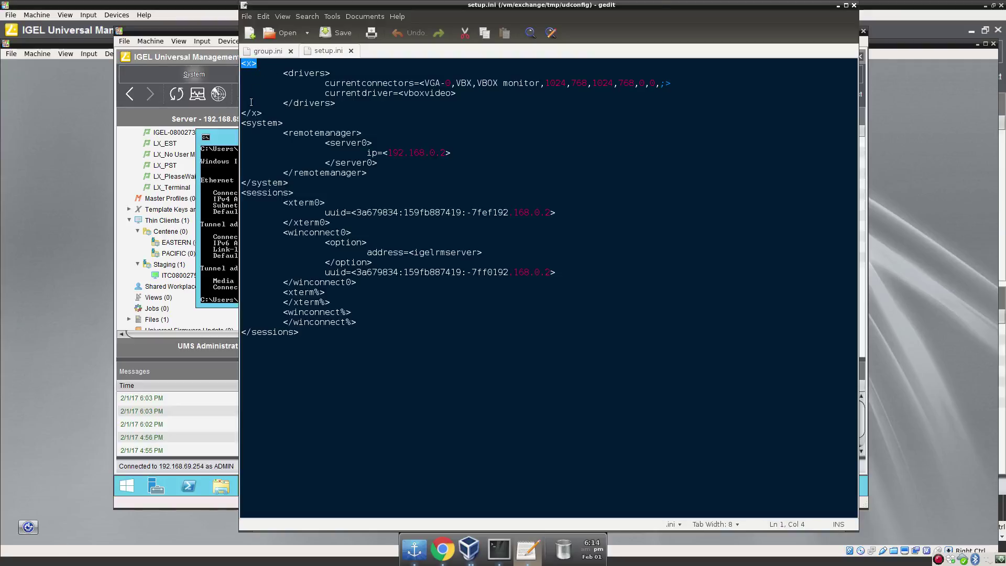
drag(243, 113, 261, 115)
click(268, 53)
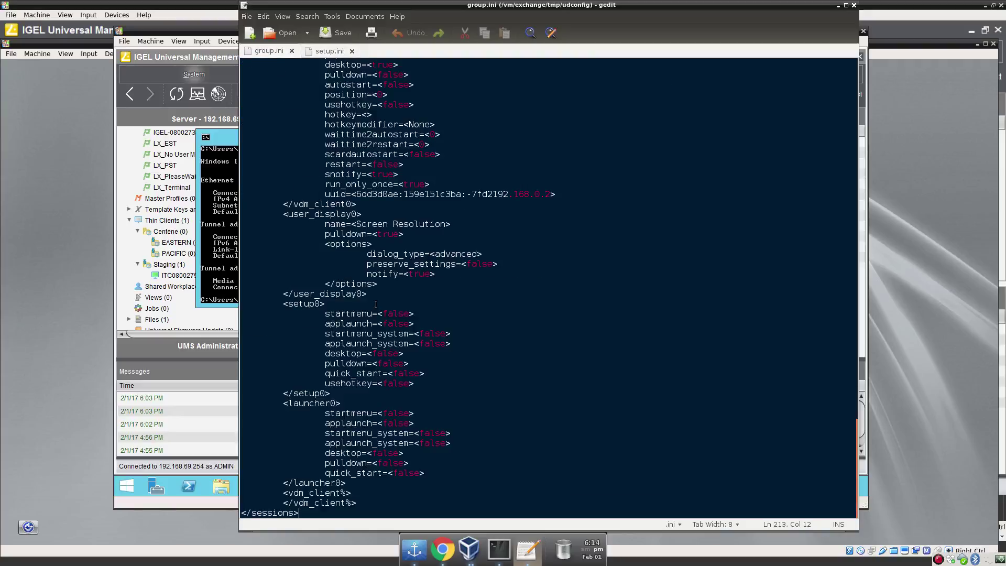
scroll(375, 304, up, 20)
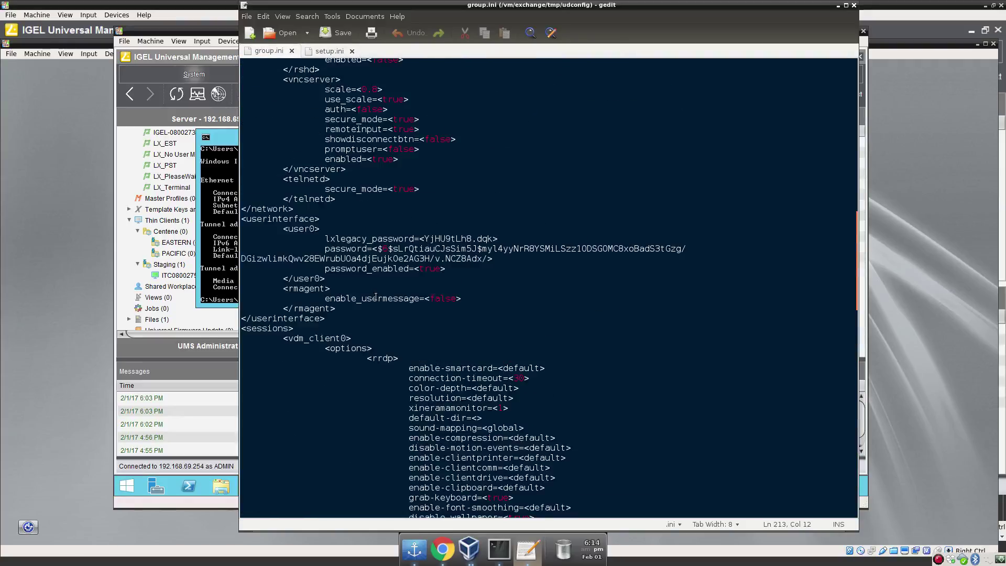
scroll(375, 291, up, 15)
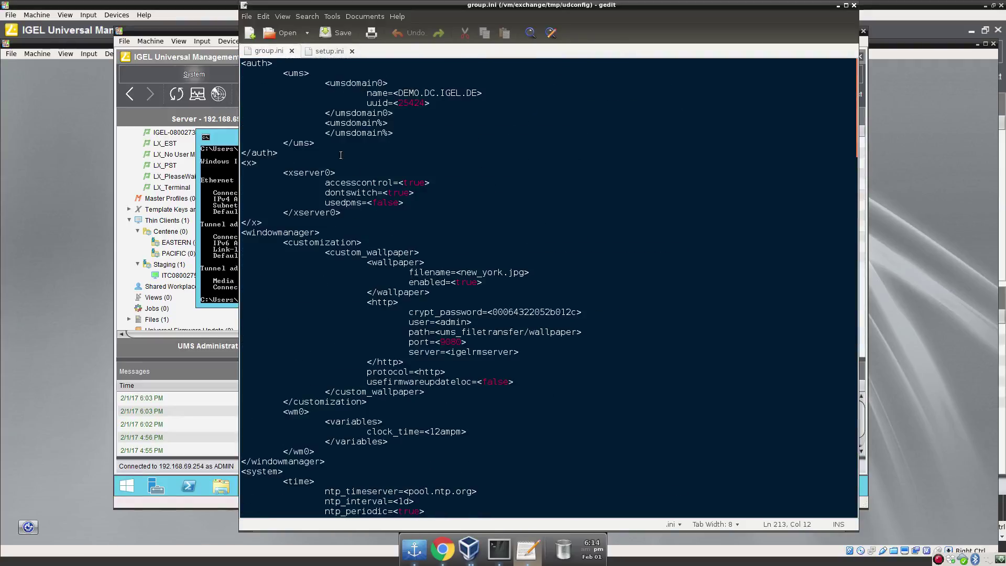
Move the <drivers> block from setup.ini to just under <x> in group.ini.
click(314, 51)
drag(245, 76, 341, 102)
key(ctrl+c)
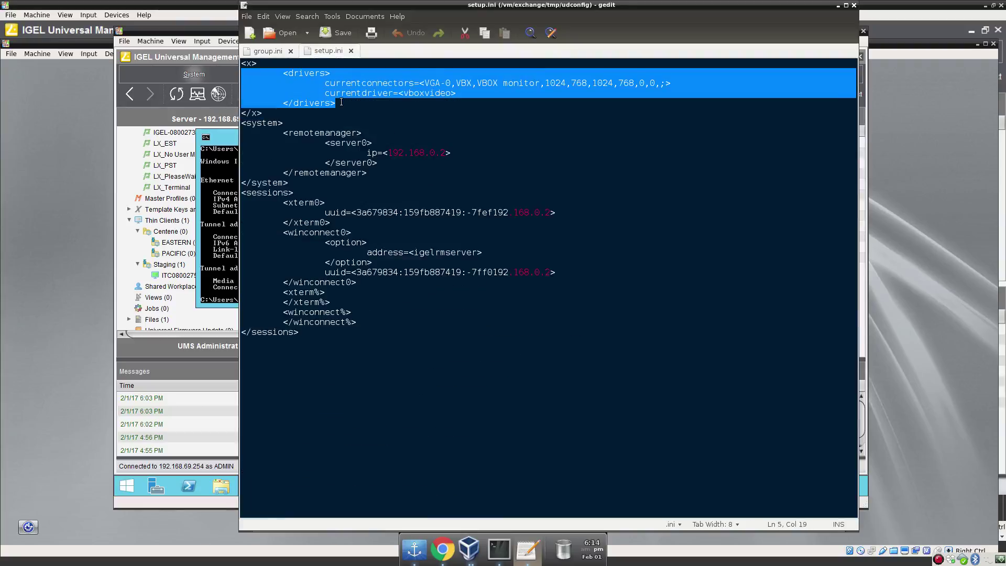
key(Delete)
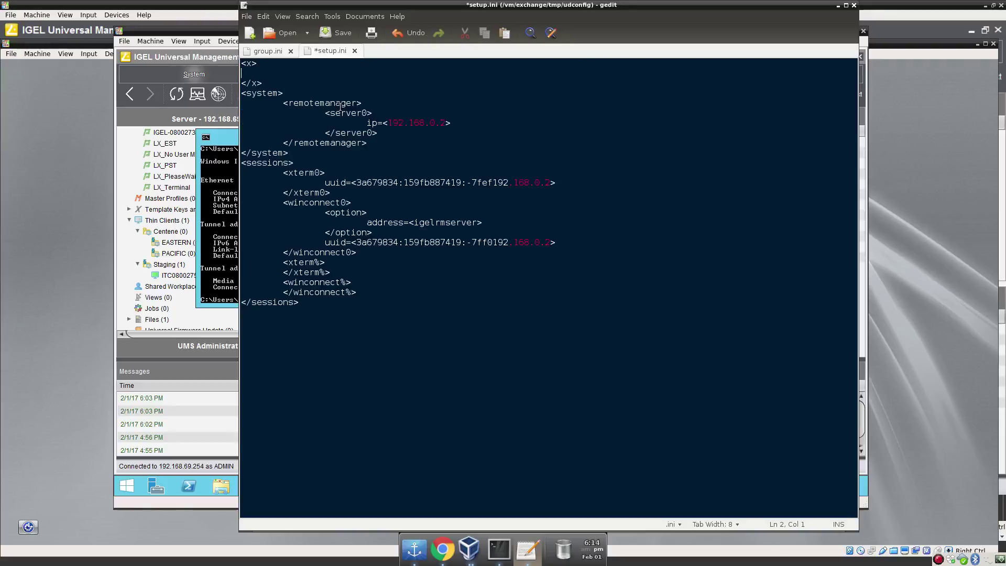
click(280, 51)
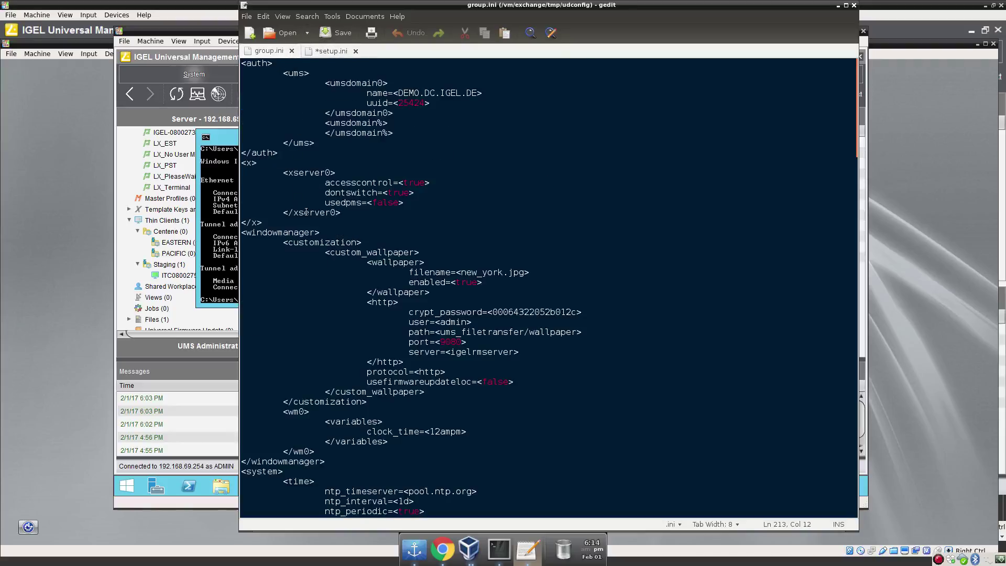
click(276, 165)
key(ctrl+v)
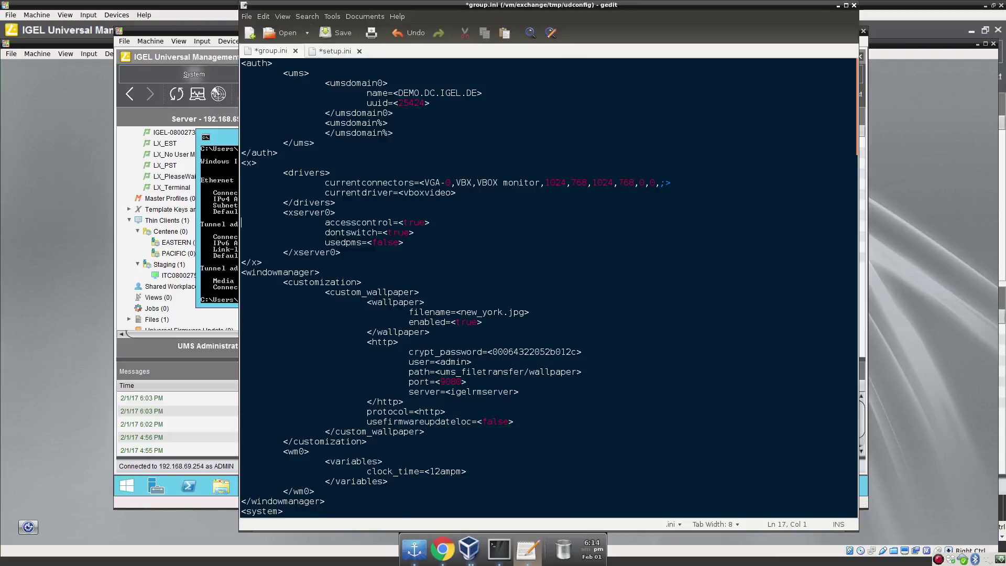
key(Home)
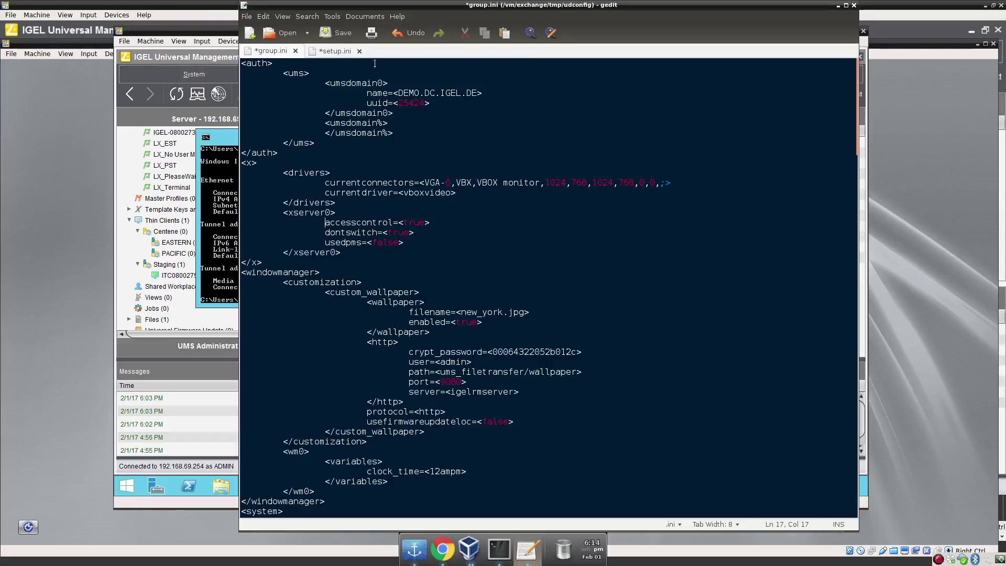
Move the server0 entry under group.ini's <remotemanager>, changing its IP to 192.168.69.254.
click(323, 56)
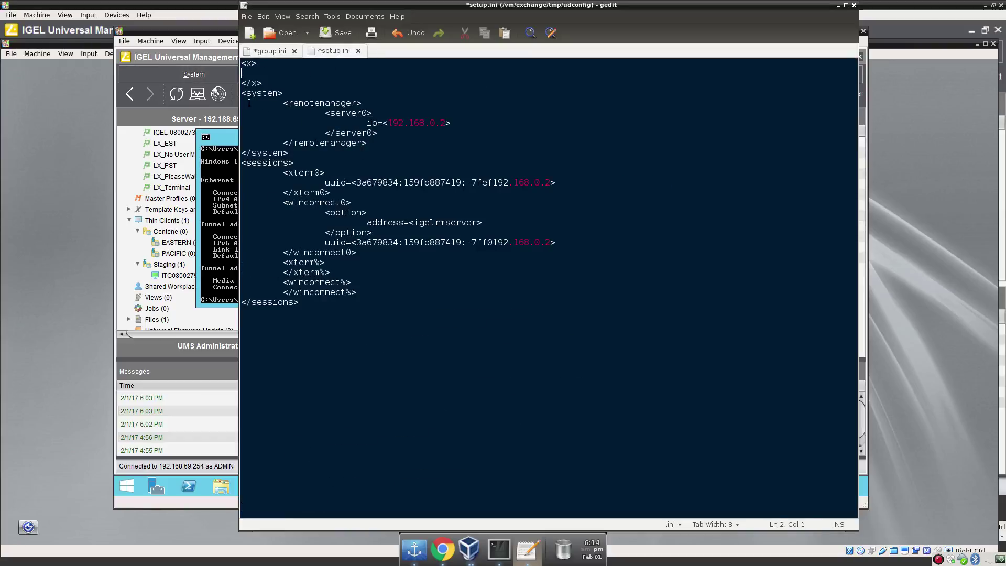
drag(249, 103, 367, 143)
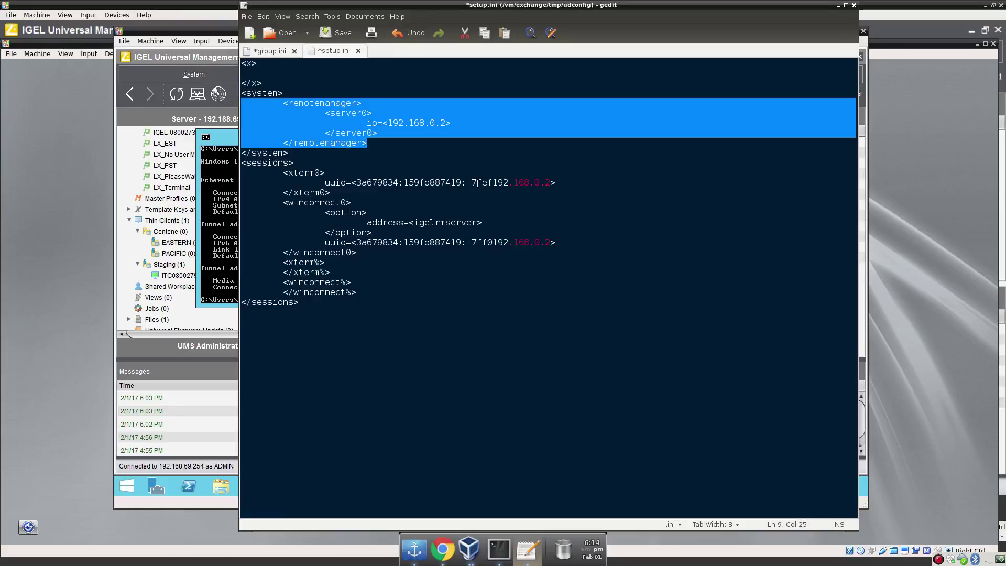
click(293, 109)
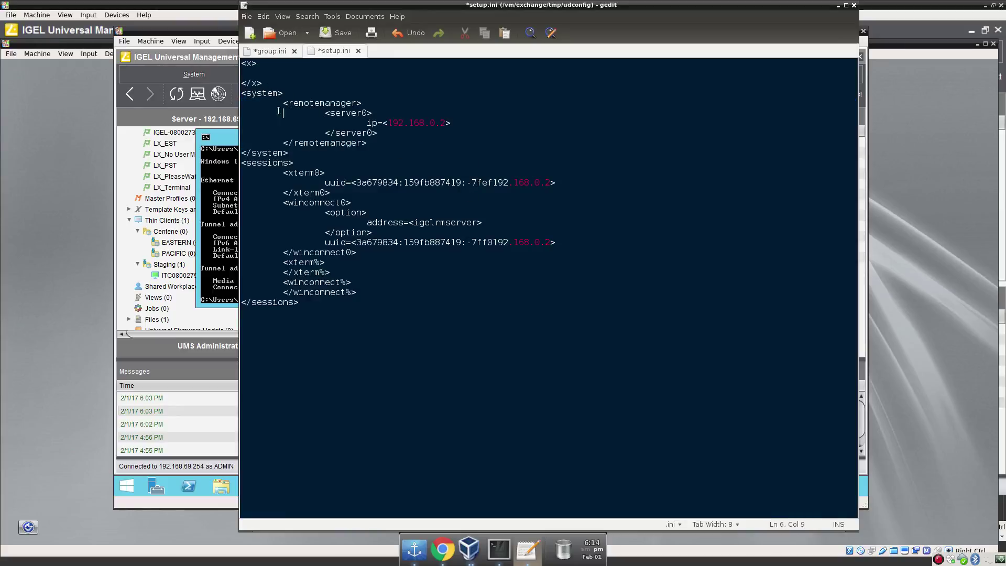
drag(246, 113, 443, 130)
key(ctrl+c)
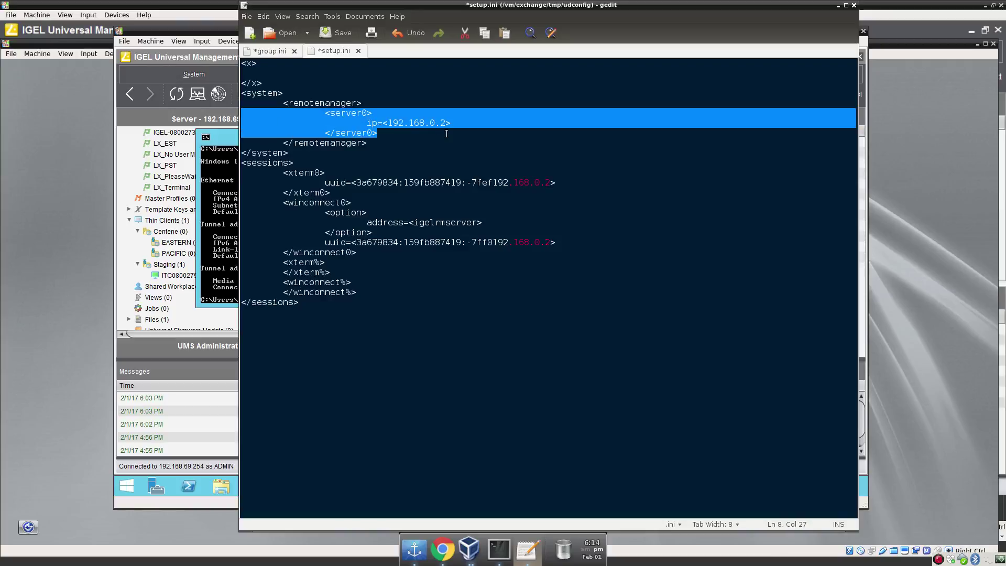
key(Delete)
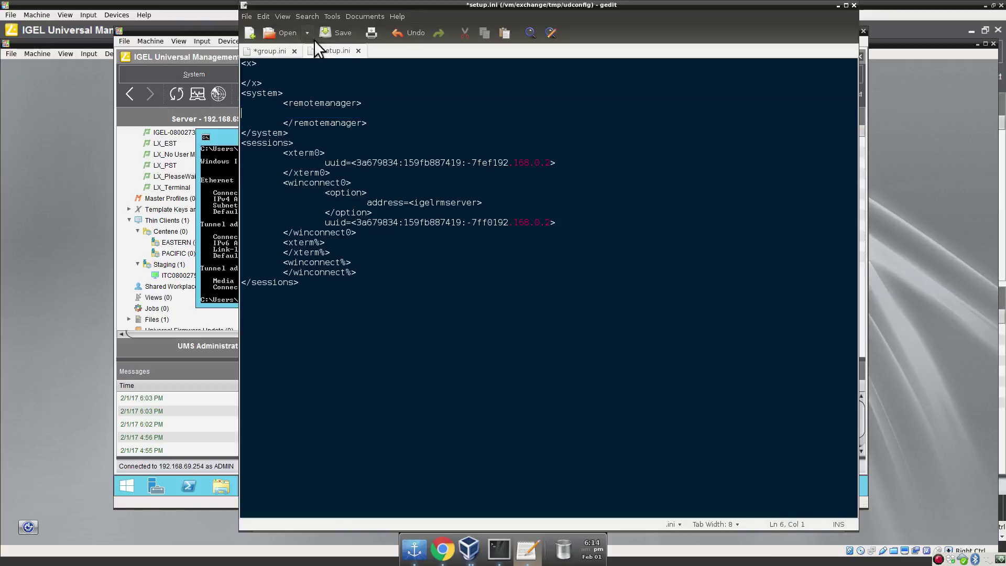
click(275, 53)
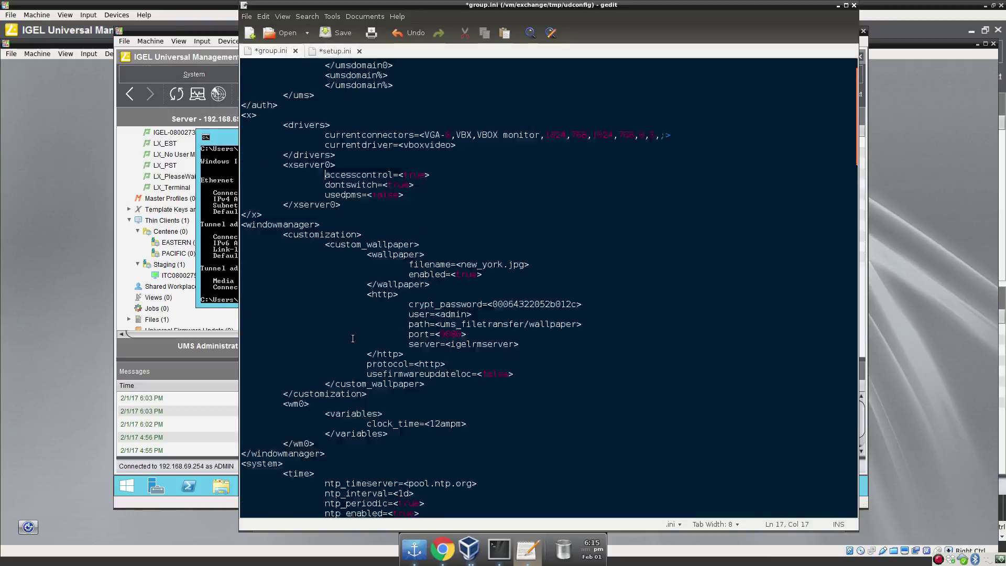
scroll(352, 338, down, 8)
scroll(298, 307, down, 2)
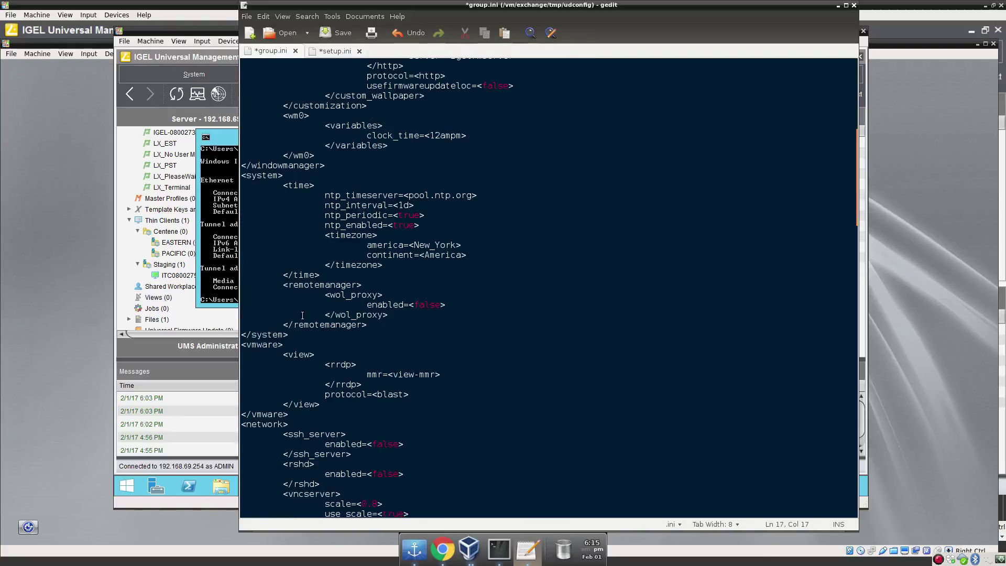
click(387, 286)
key(ctrl+v)
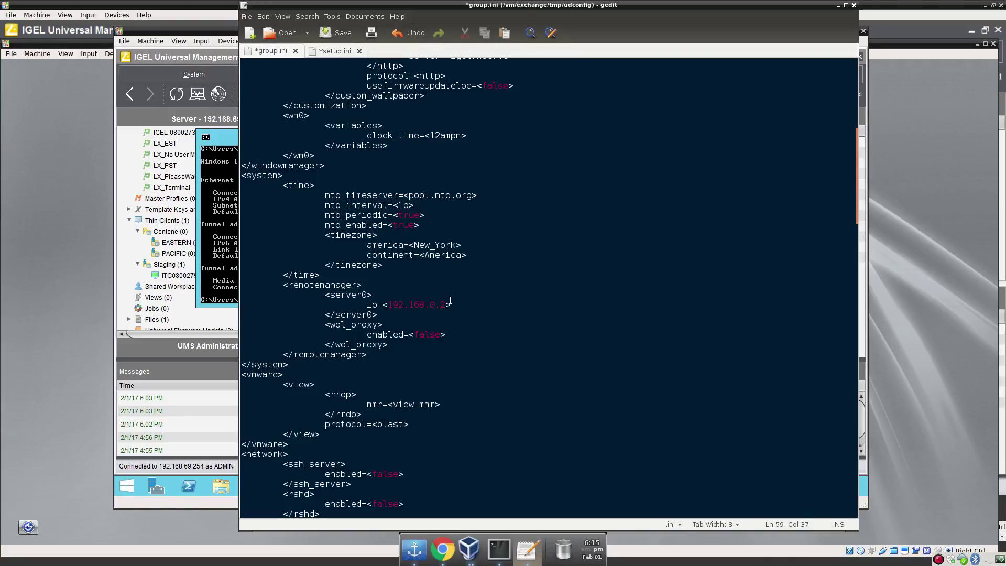
key(Delete)
text(69.254)
click(328, 52)
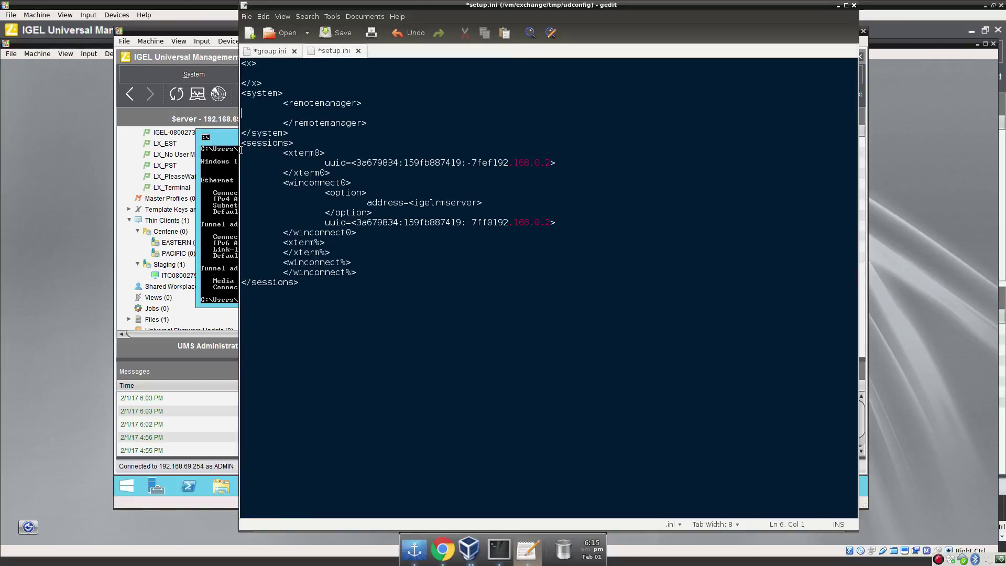
drag(241, 150, 430, 273)
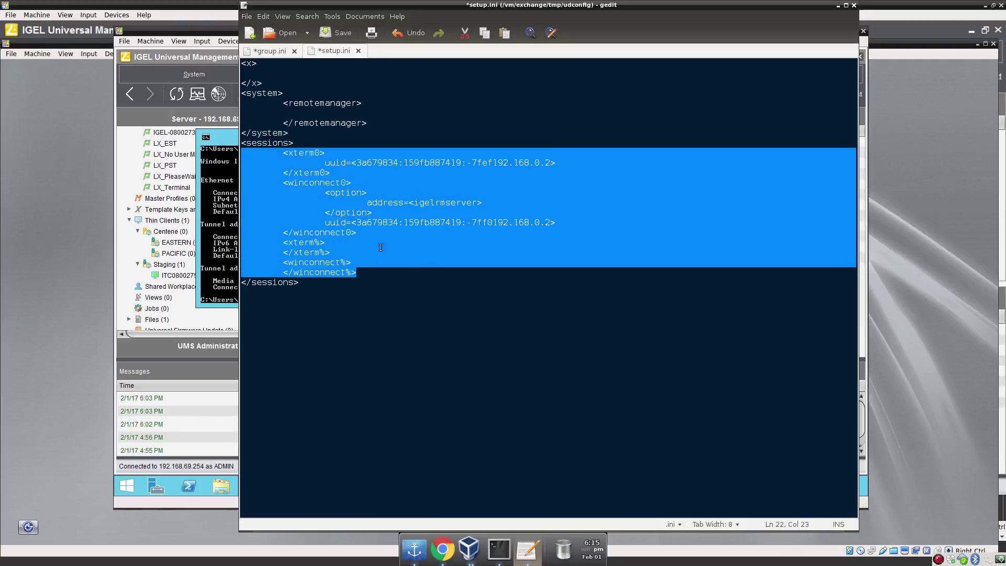
right_click(338, 213)
click(361, 249)
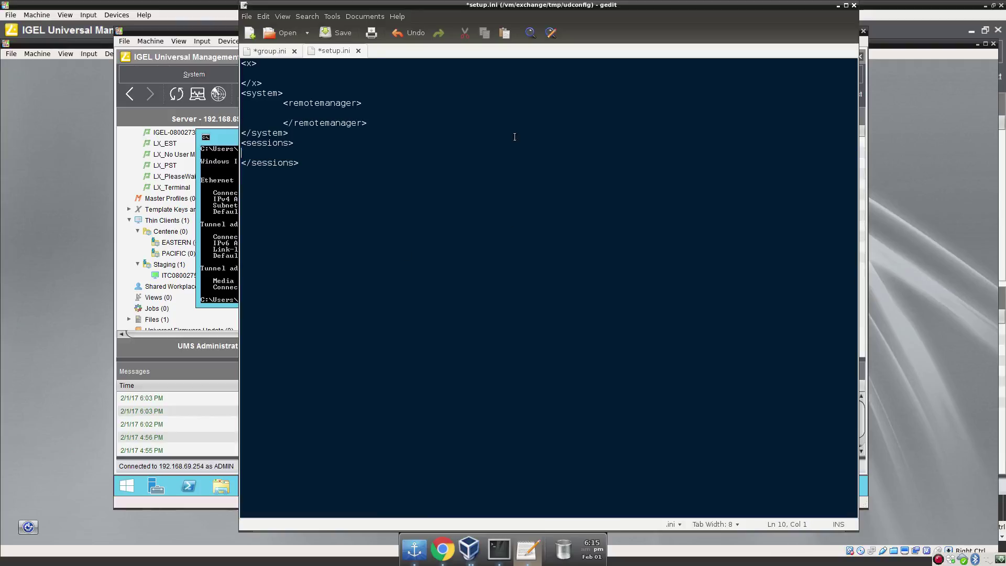
click(268, 50)
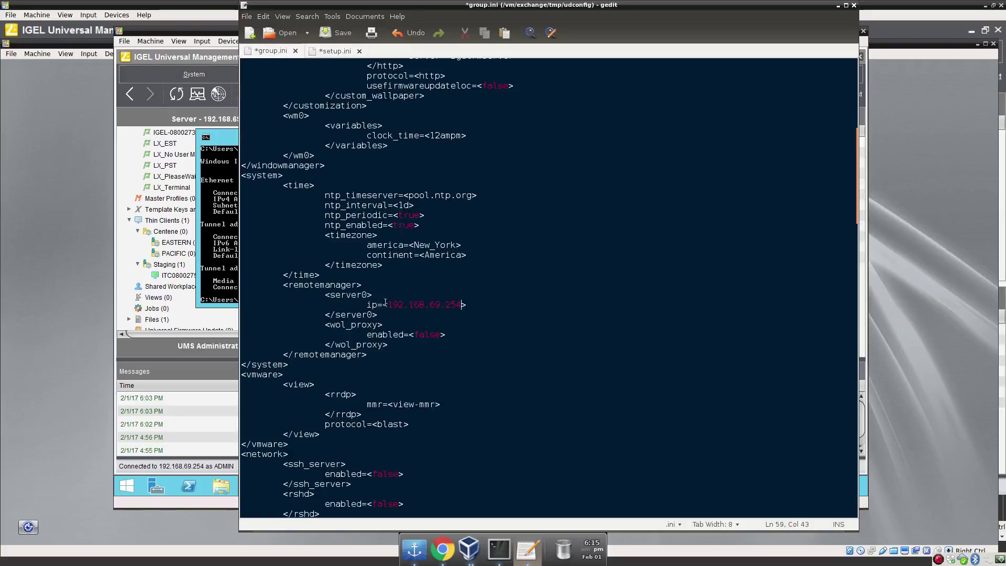
scroll(392, 335, up, 5)
scroll(392, 336, up, 5)
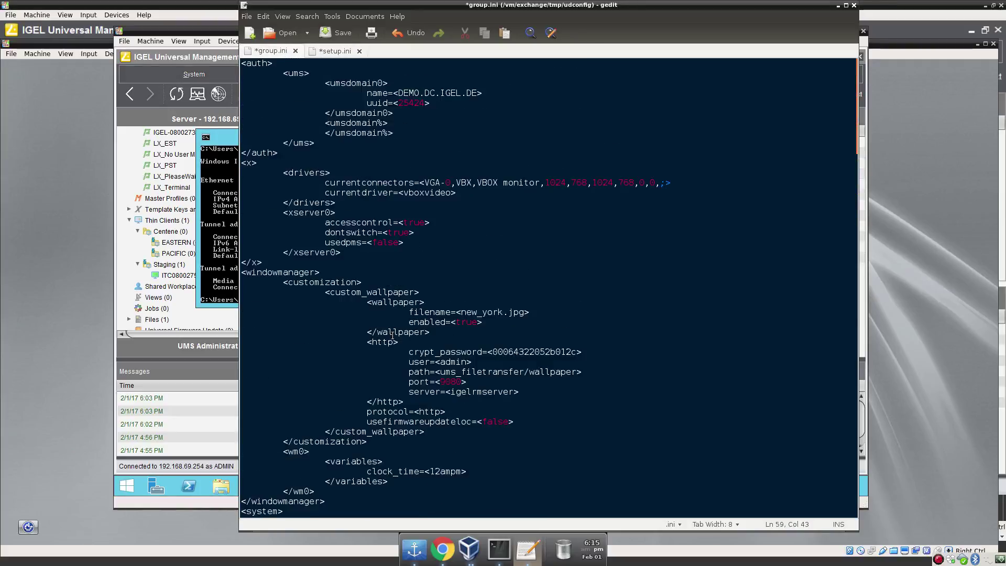
scroll(392, 335, down, 15)
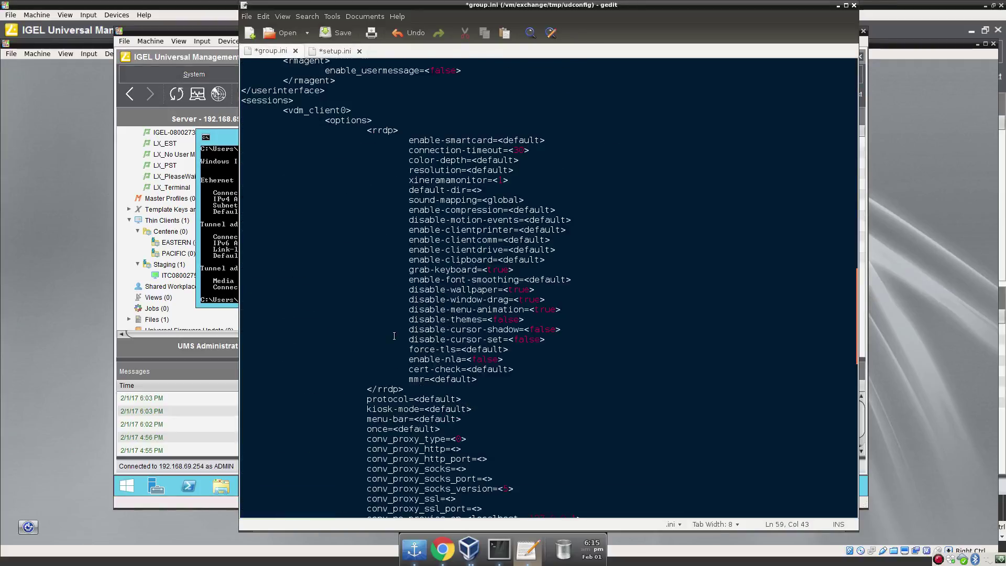
click(317, 101)
key(Return)
key(ctrl+v)
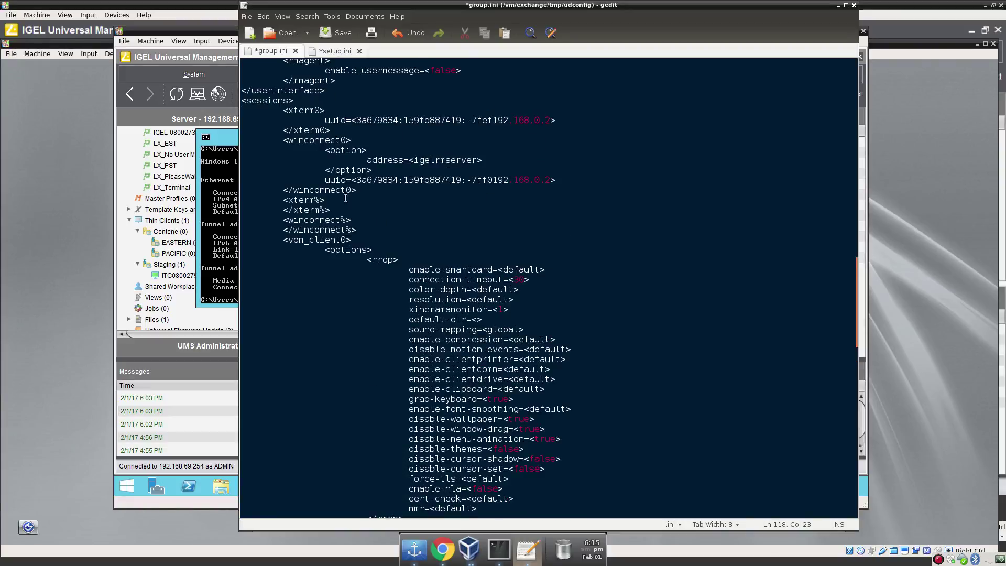
scroll(498, 346, up, 3)
scroll(510, 389, down, 7)
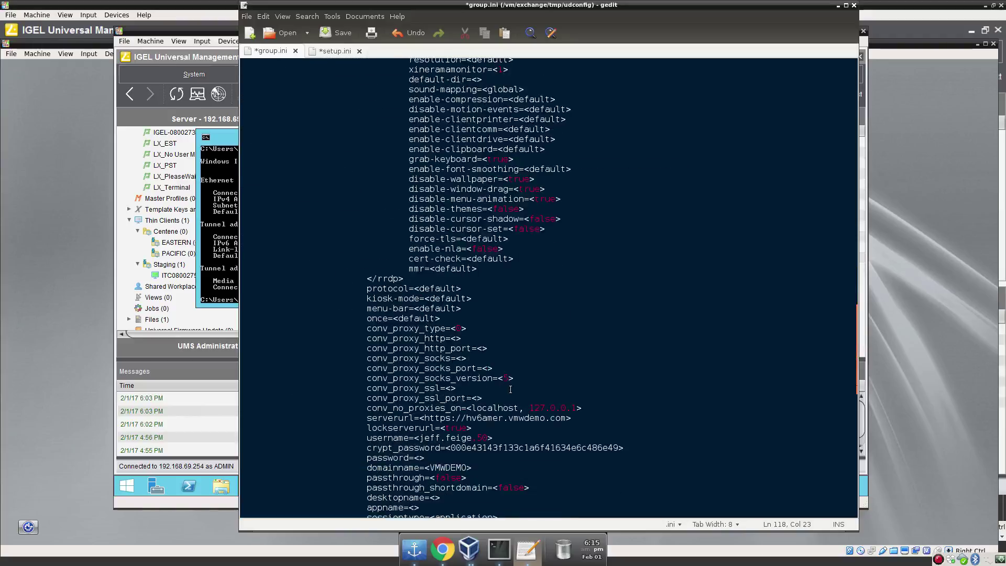
scroll(510, 389, down, 15)
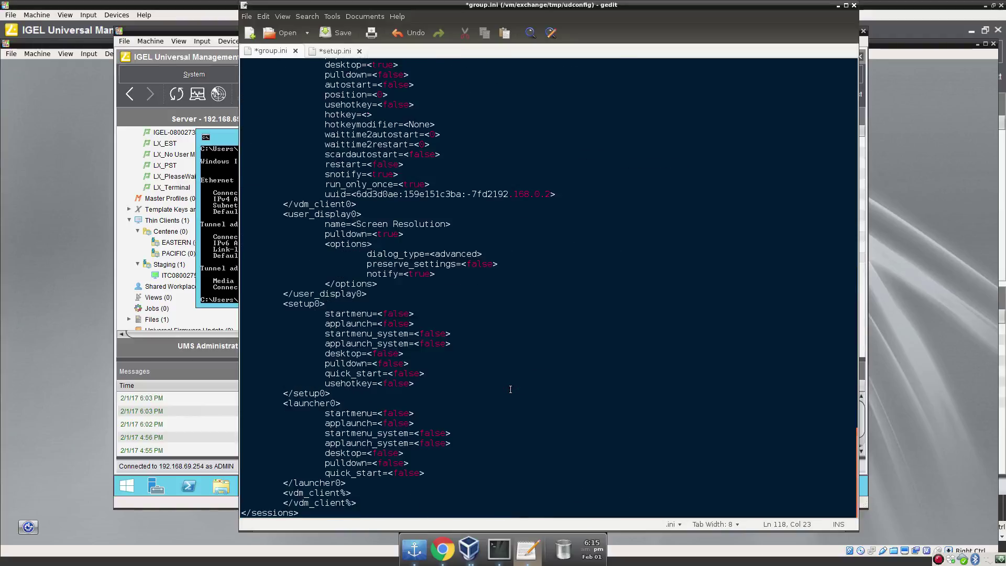
scroll(511, 389, up, 15)
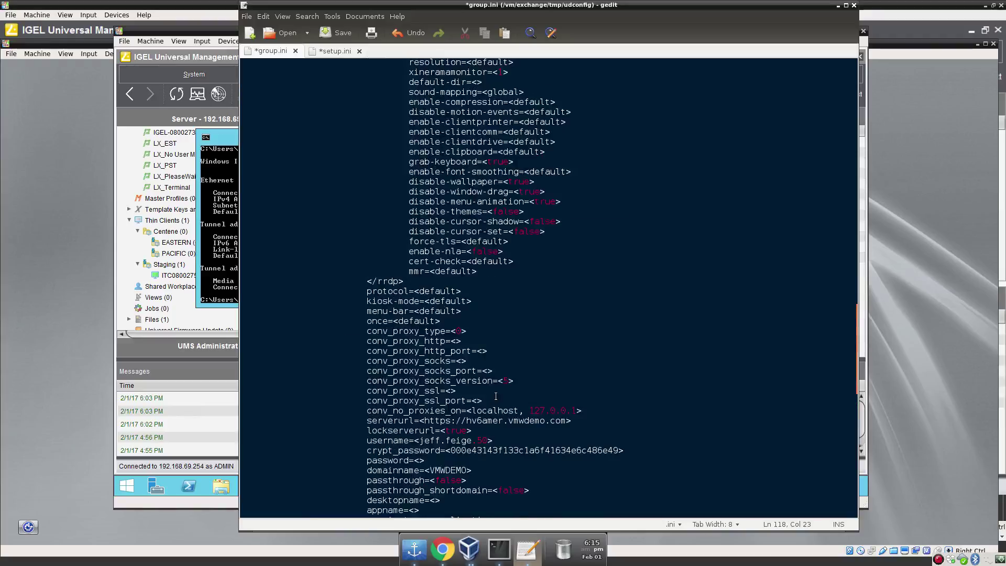
scroll(496, 389, up, 12)
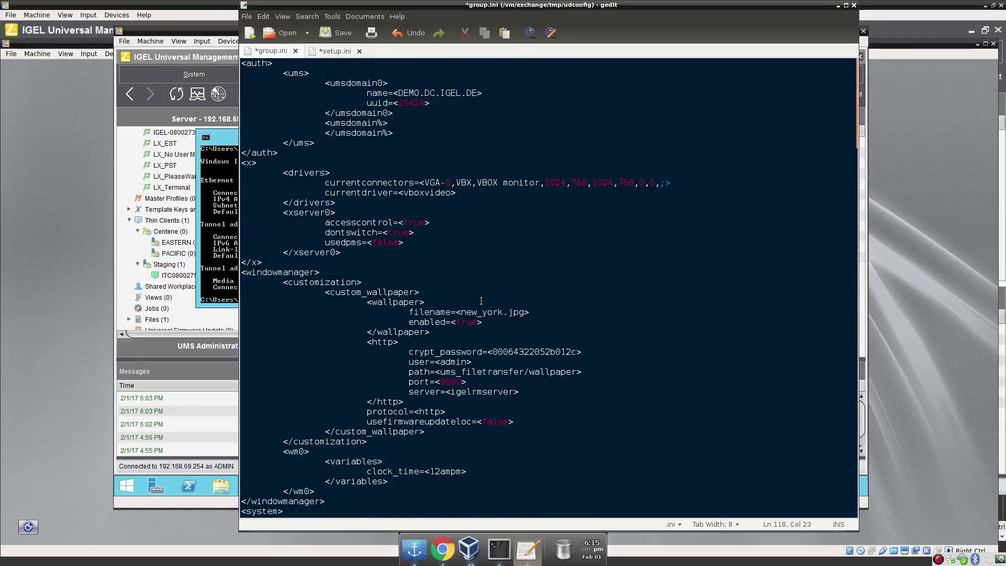
Save group.ini, close setup.ini without saving, and quit gedit.
click(339, 35)
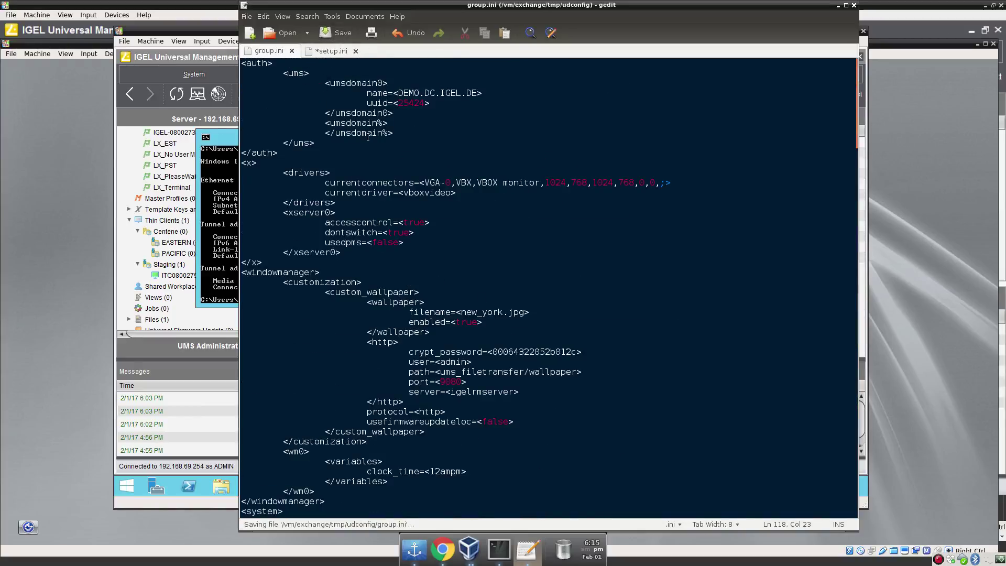
click(355, 50)
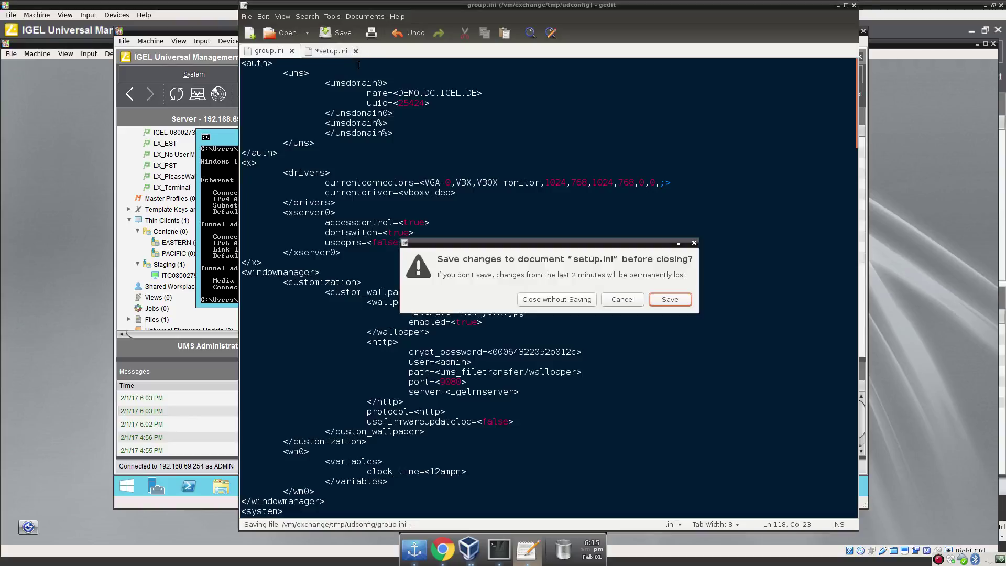
click(581, 301)
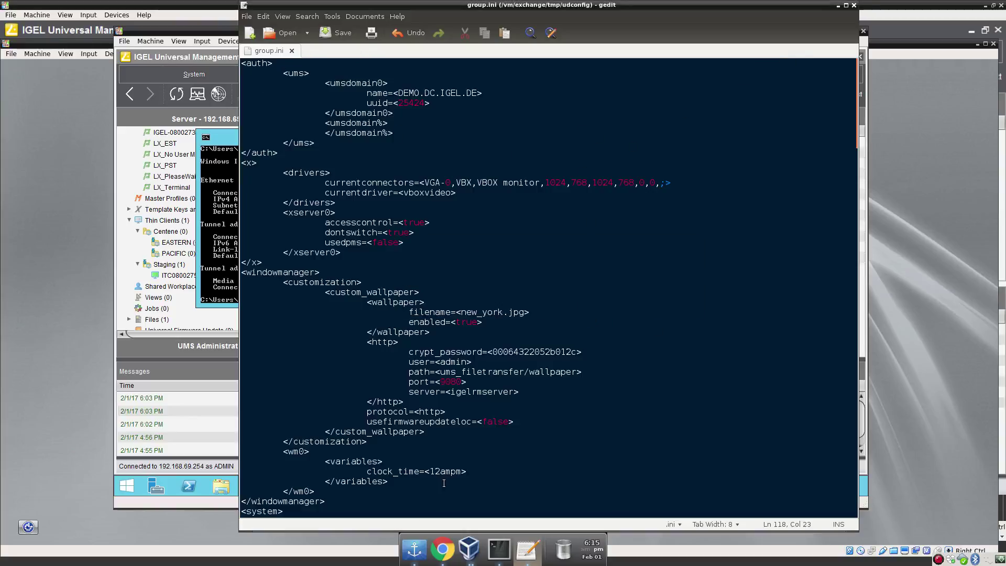
click(853, 5)
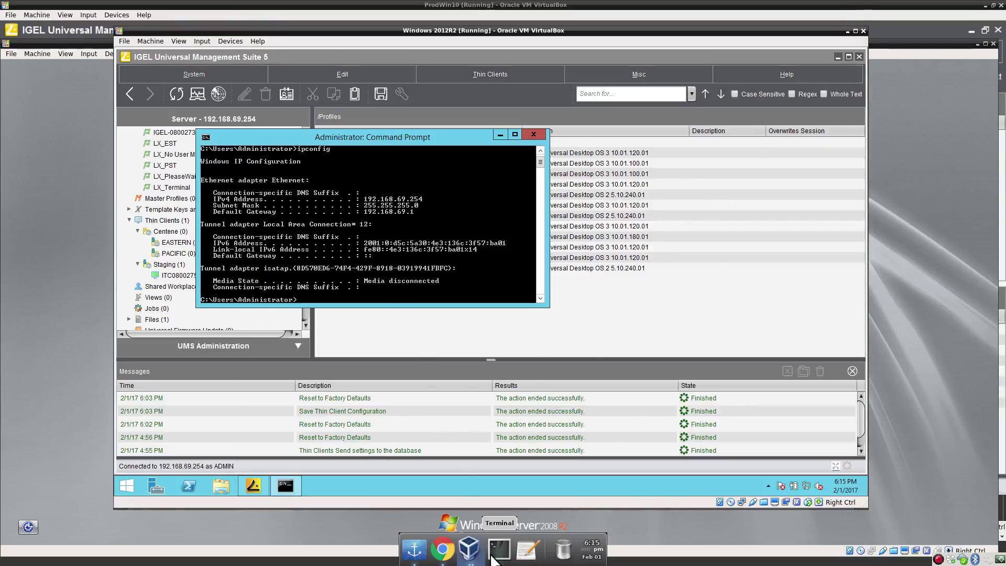
List the udconfig folder in the host terminal, showing group.ini and setup.ini.
click(499, 549)
text(ls)
key(Return)
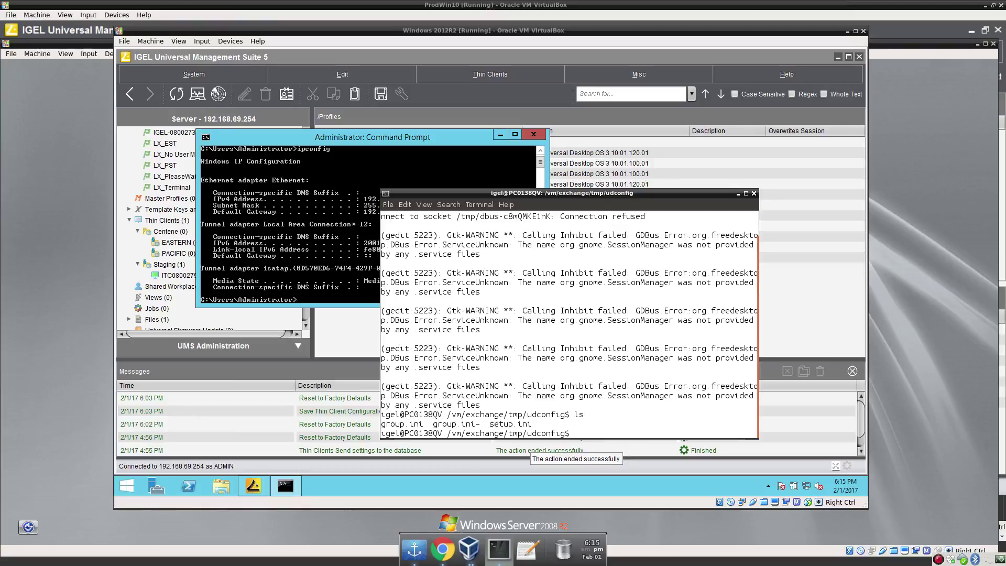
right_click(469, 549)
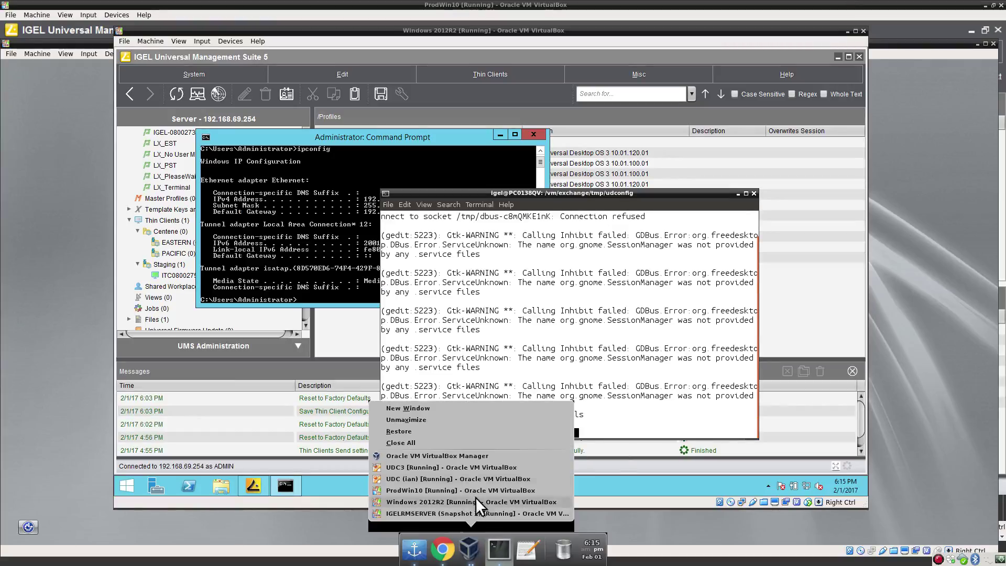
Overwrite /wfs/setup.ini with /exchange/tmp/udconfig/group.ini and display the new setup.ini.
click(461, 476)
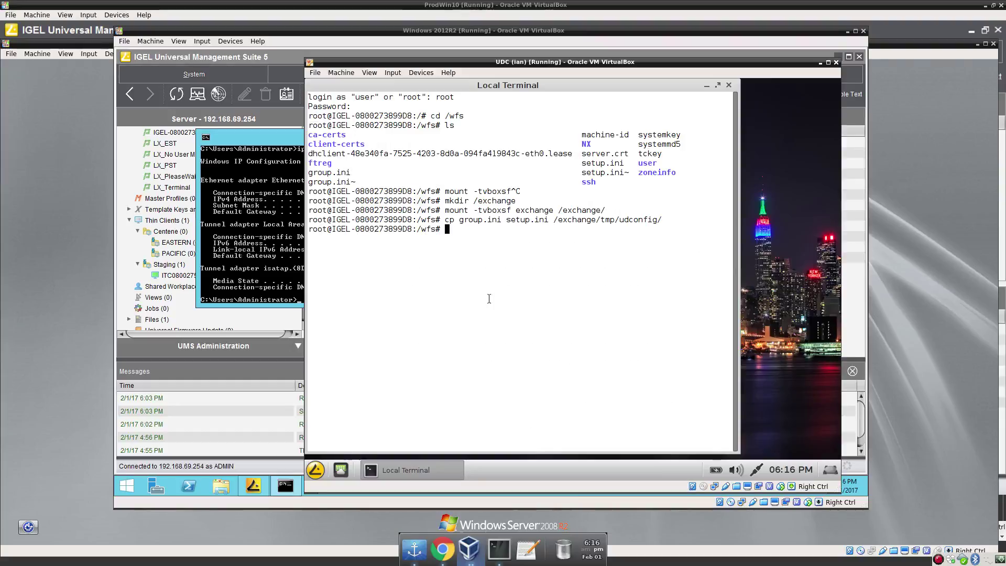
text(cp /exchange/tmp/)
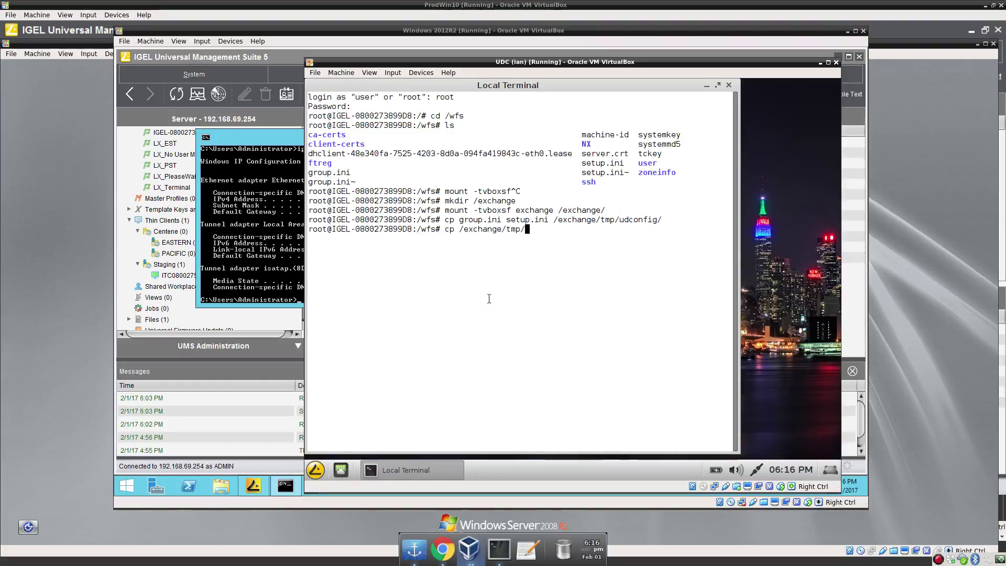
text(ud)
key(Tab)
text(group.ini )
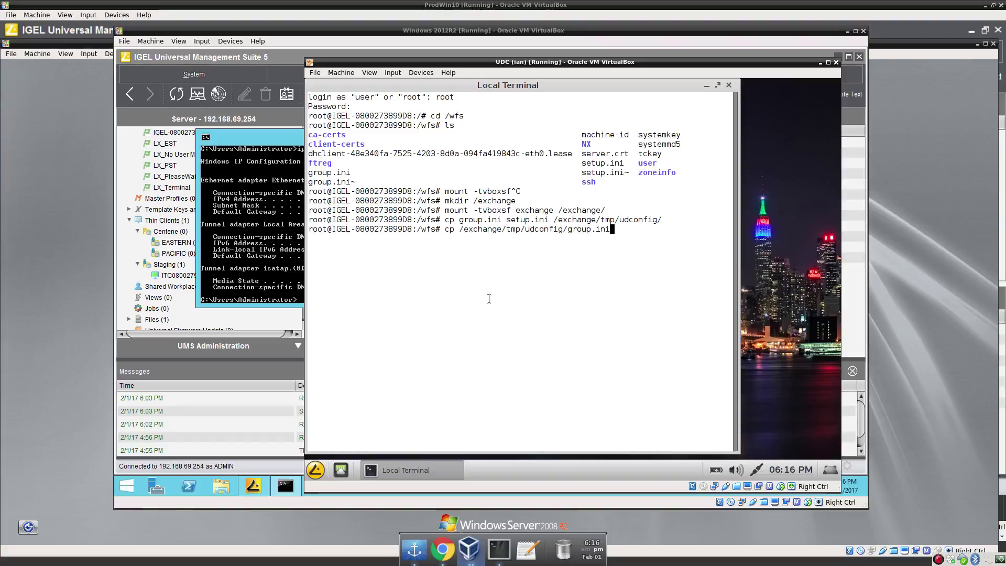
text(/wfs/set)
key(Tab)
key(Return)
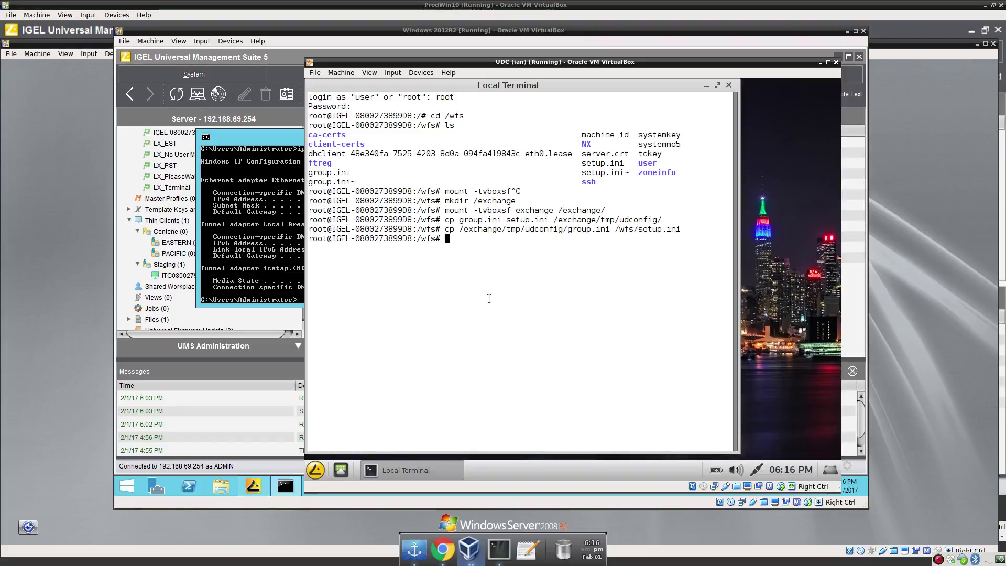
text(cat setup.ini)
key(Return)
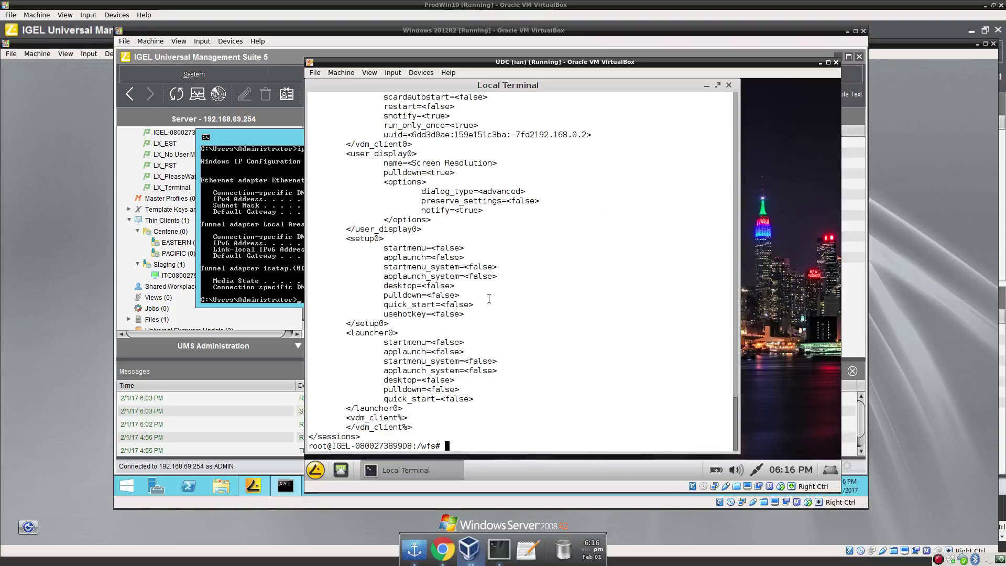
scroll(489, 298, up, 20)
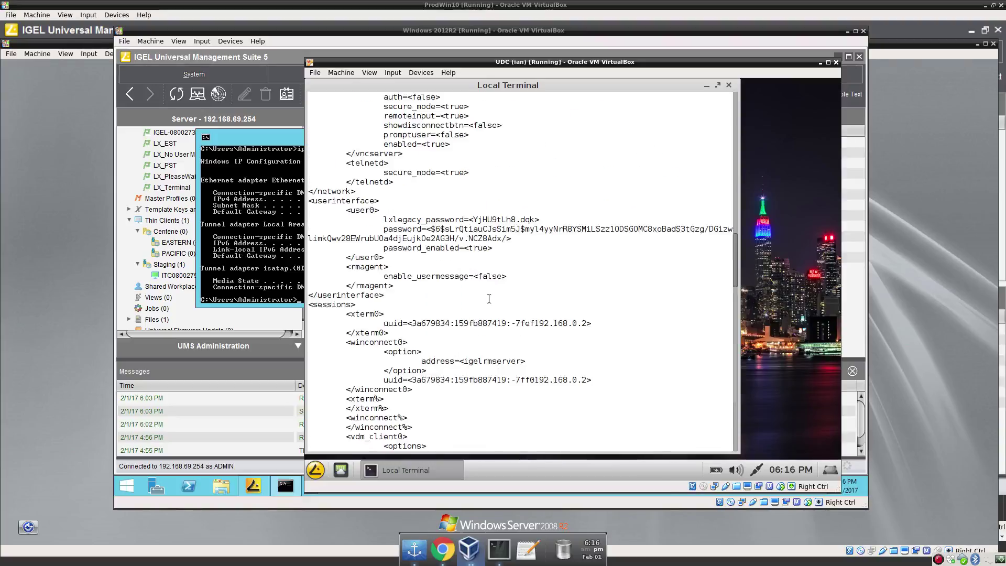
scroll(489, 299, down, 8)
scroll(488, 299, down, 15)
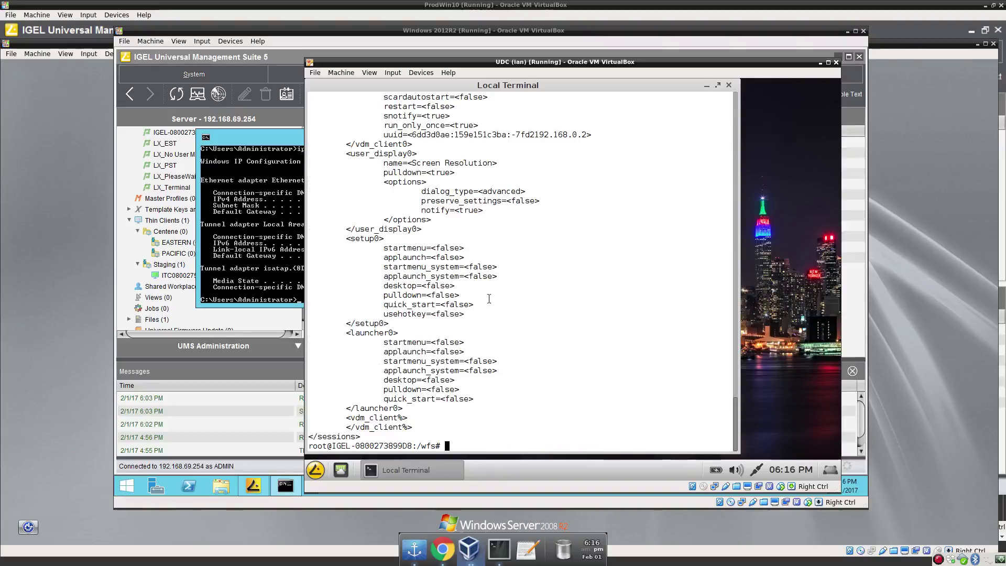
List /wfs, print the local group.ini, then delete it.
text(ls)
key(Return)
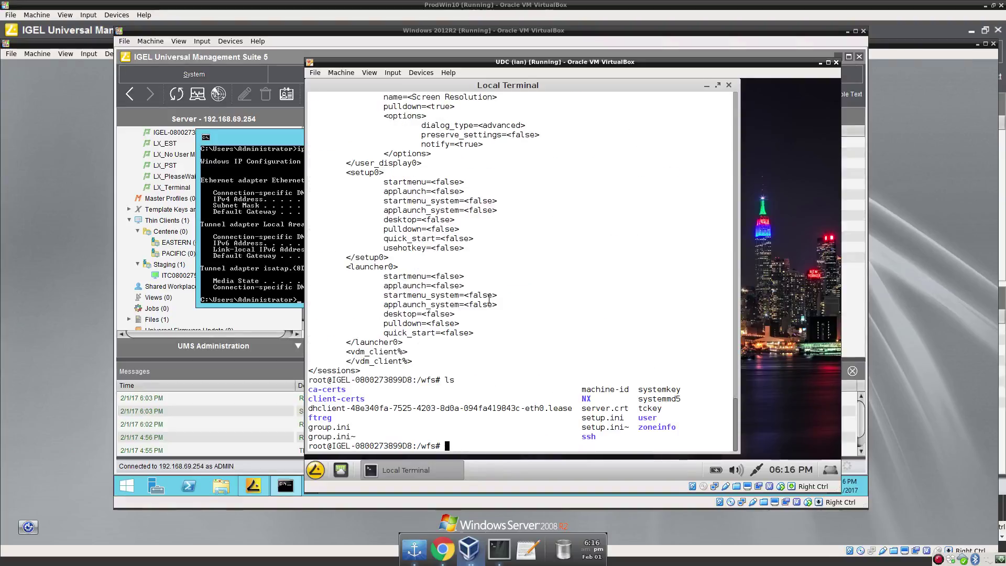
text(cat group.ini)
key(Return)
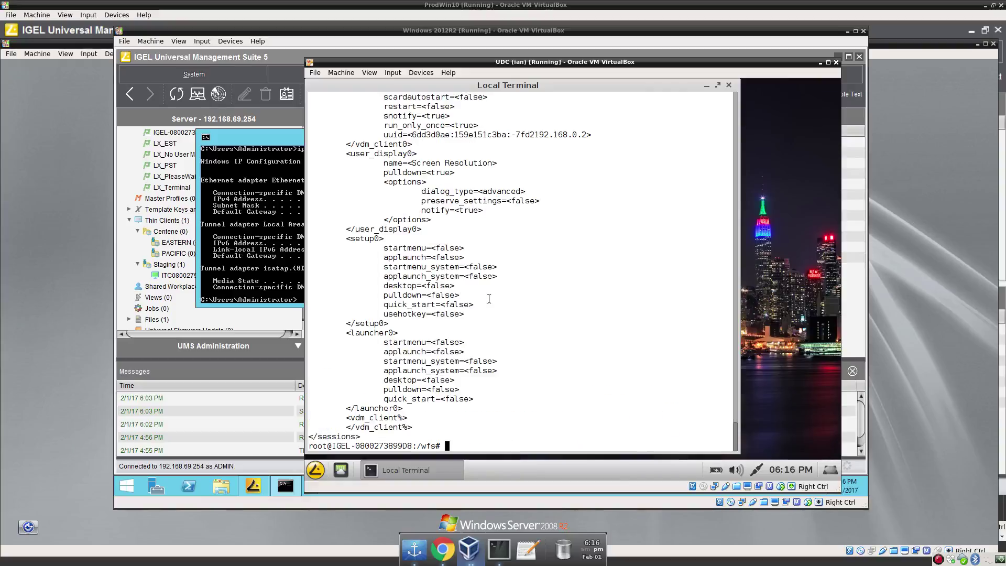
text(rm group.ini)
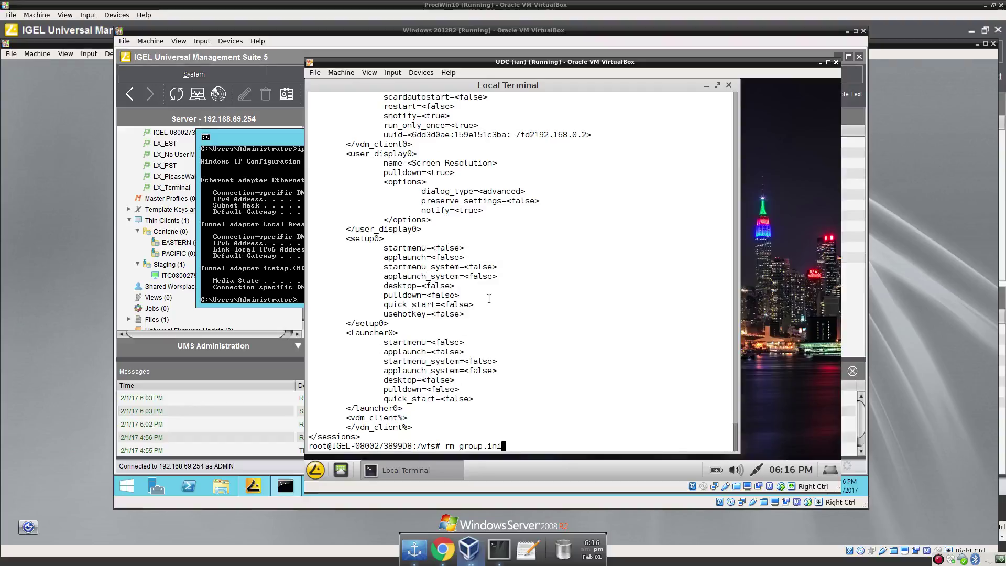
key(Return)
text(reboot)
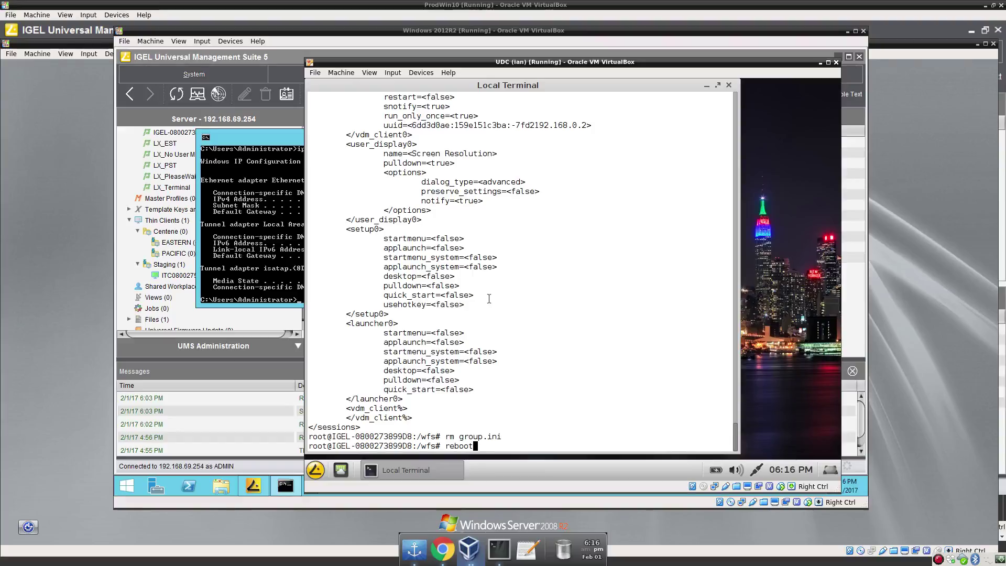
Run reboot on the thin client and wait for the UDC desktop to return.
key(Return)
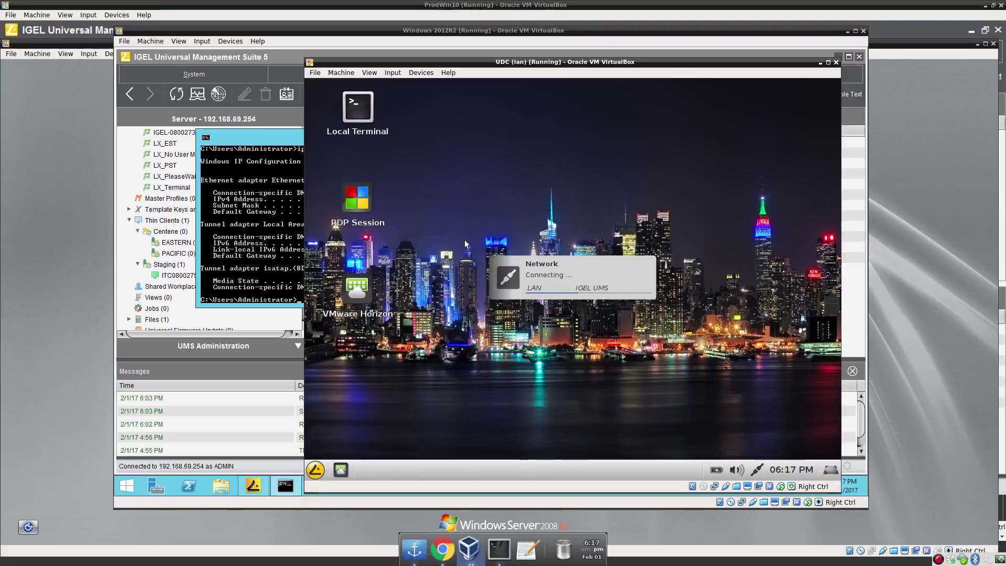
Open Local Terminal on the thin client and log in as root.
mouse_move(562, 283)
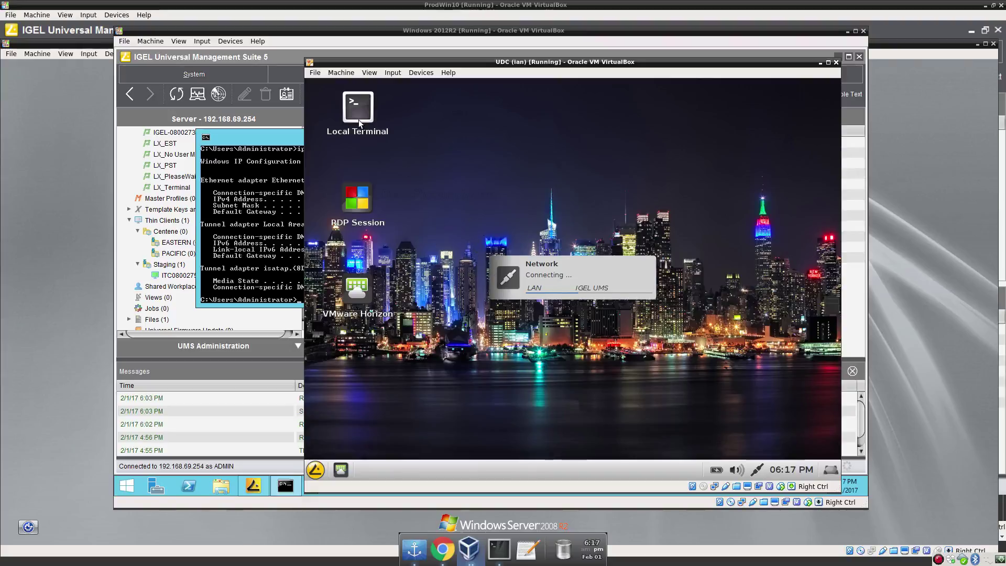
double_click(358, 119)
text(root)
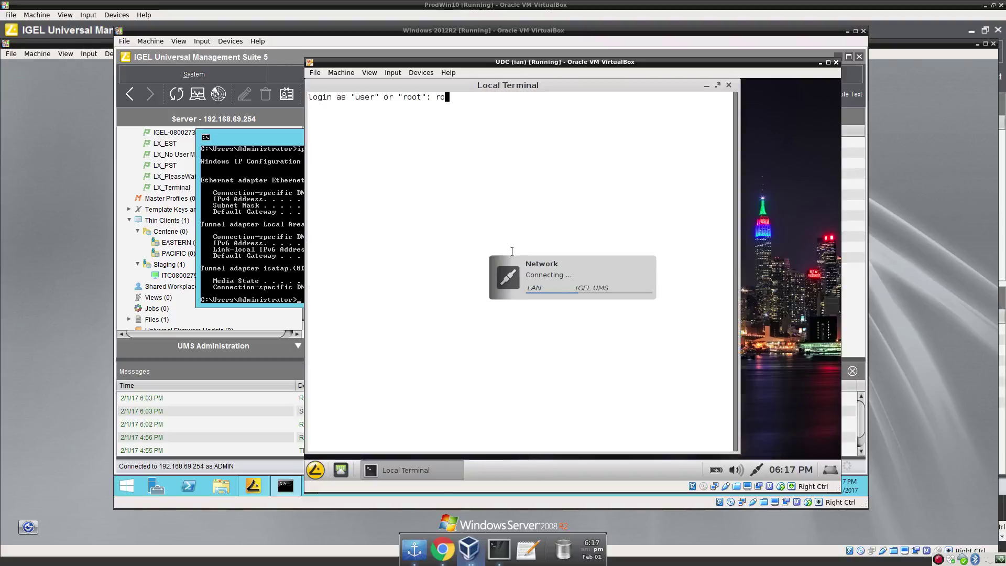
key(Return)
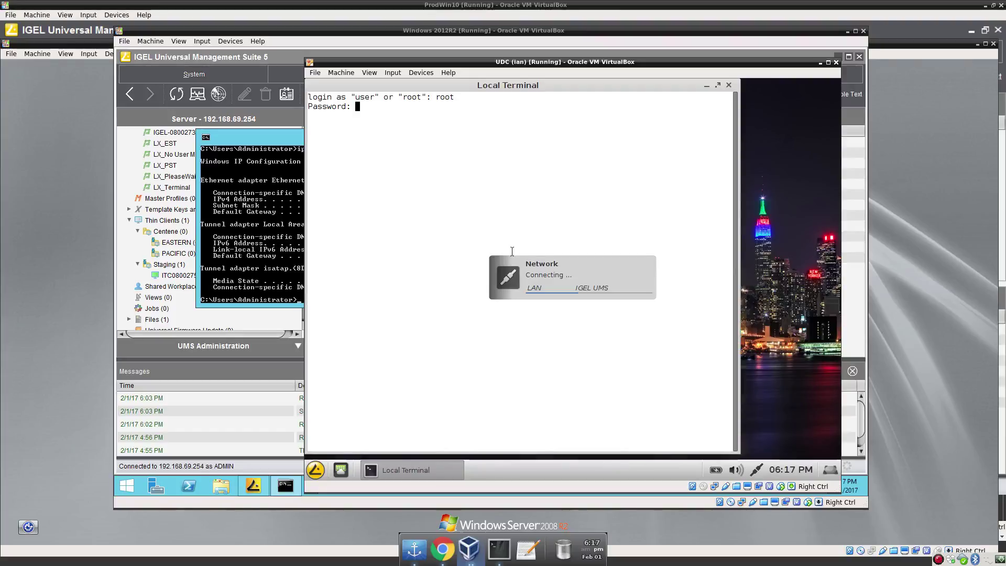
key(Return)
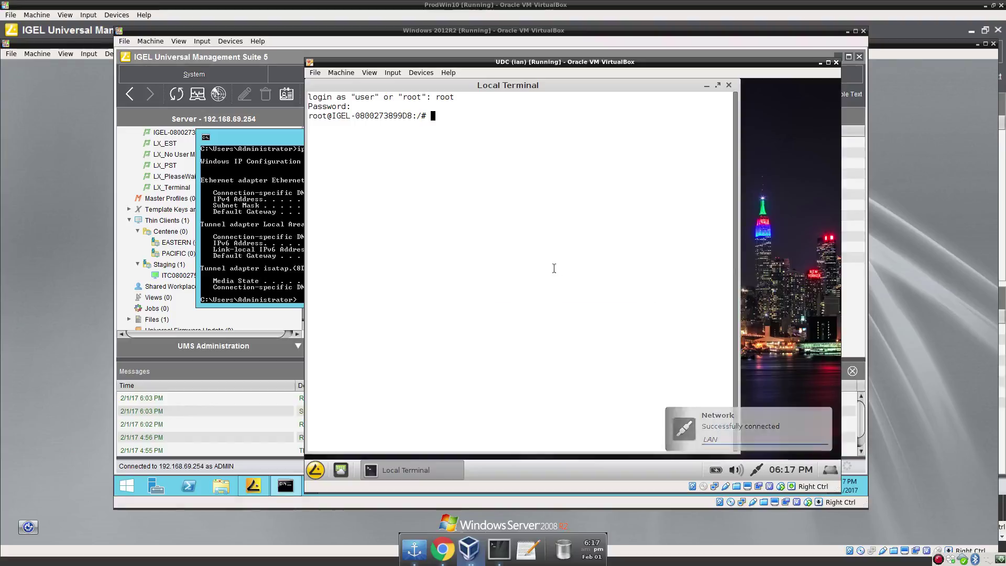
In /wfs, list the files, view group.ini and setup.ini, then close the terminal.
text(cd /wfs)
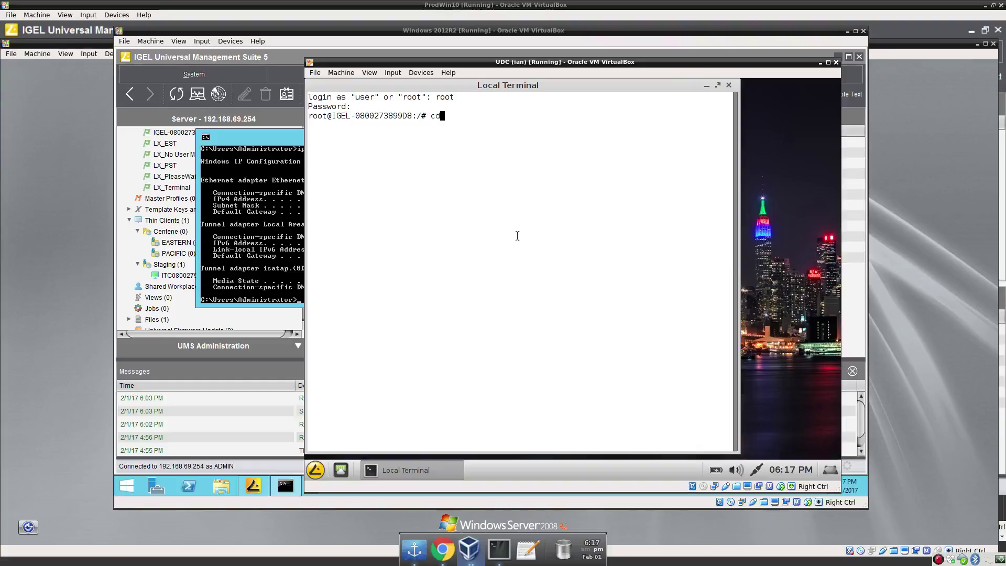
key(Return)
text(ls)
key(Return)
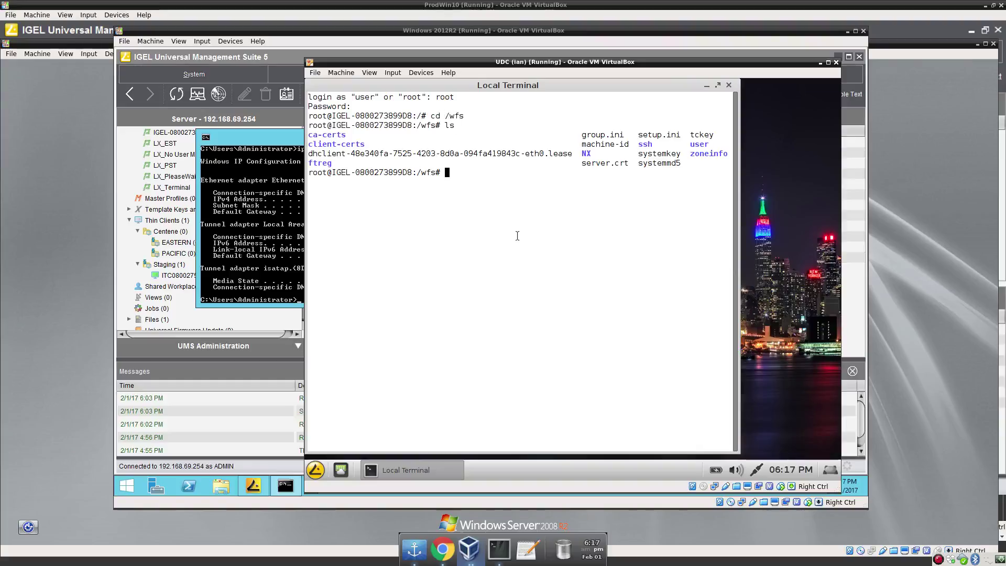
text(cat group.ini)
key(Return)
text(ls -la)
key(Return)
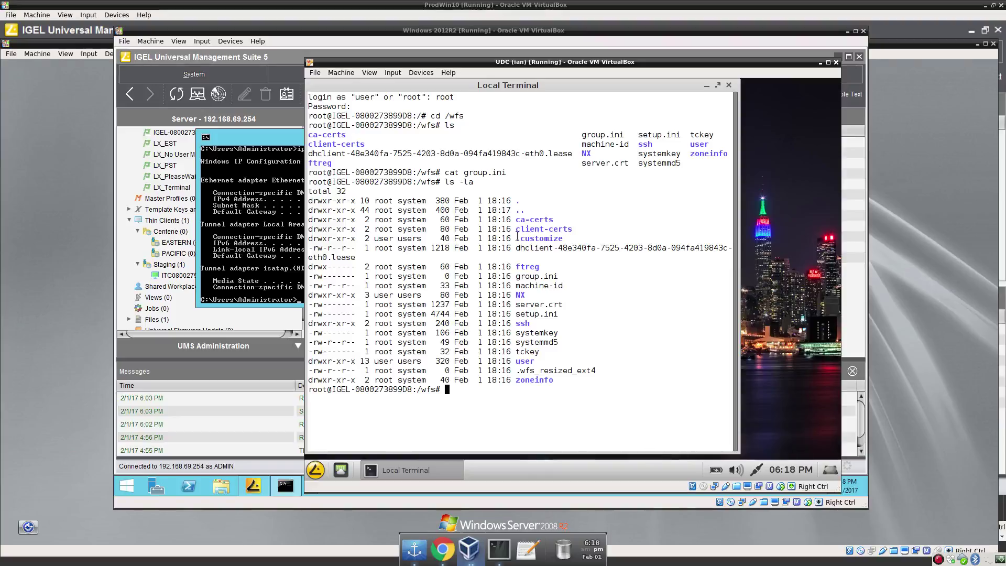
text(cat setup.ini)
key(Return)
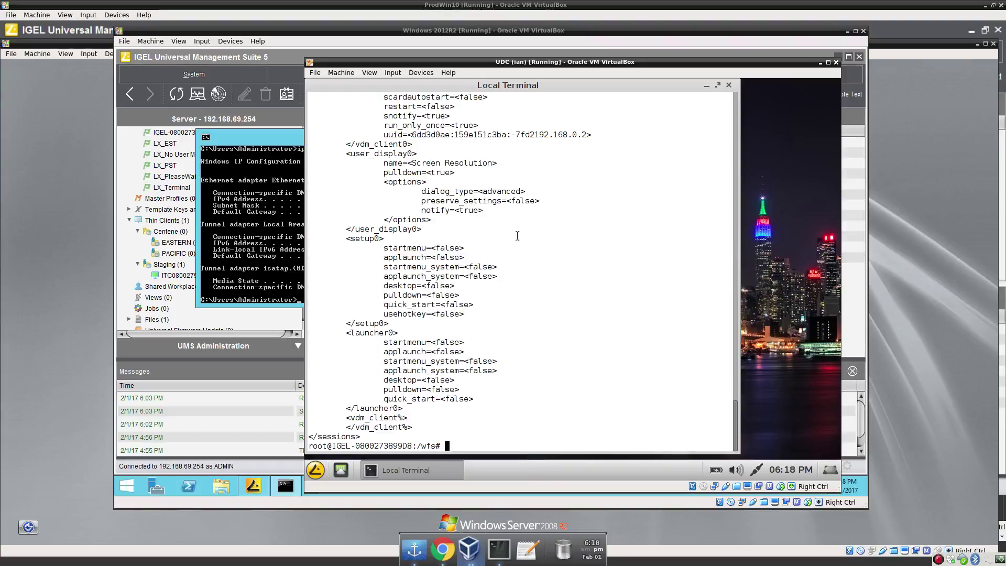
click(728, 85)
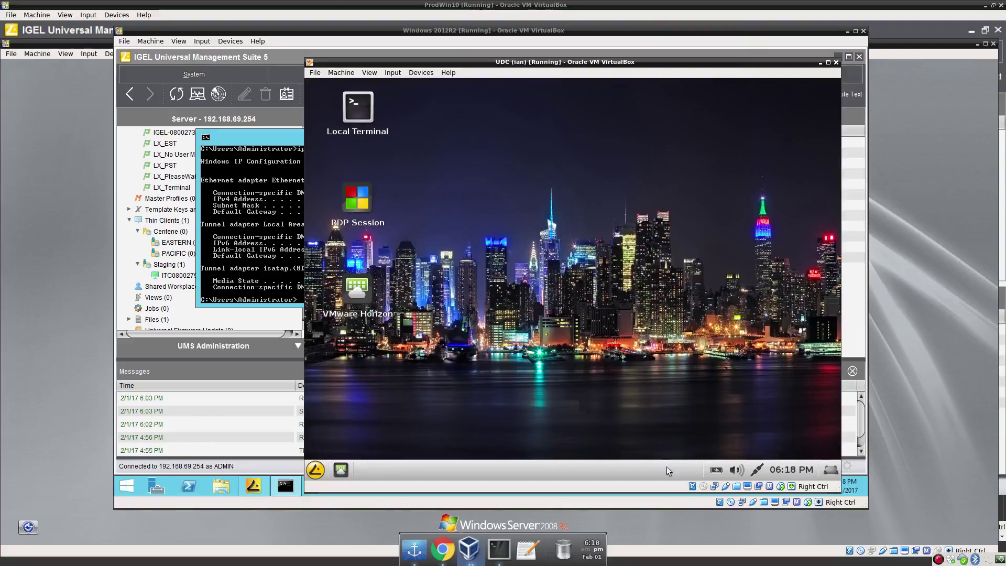
Switch the UDC VM's Adapter 1 from Host-only Adapter to NAT Network.
right_click(714, 487)
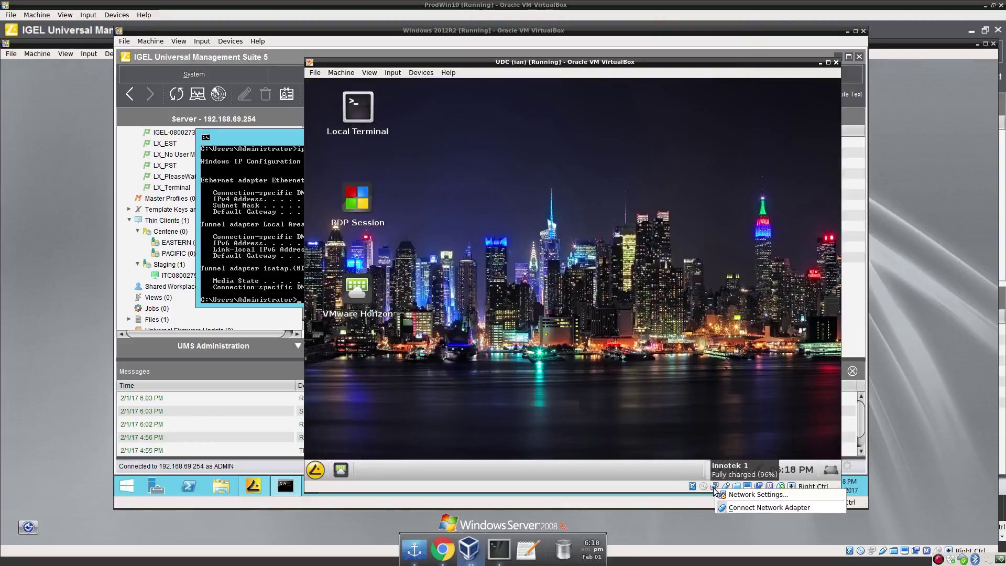
click(739, 495)
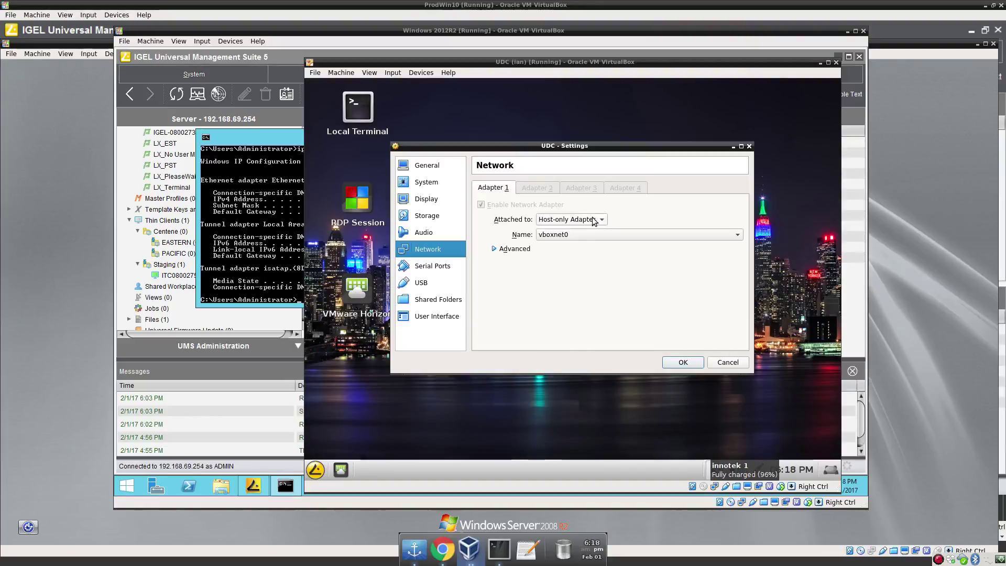
click(595, 220)
click(577, 184)
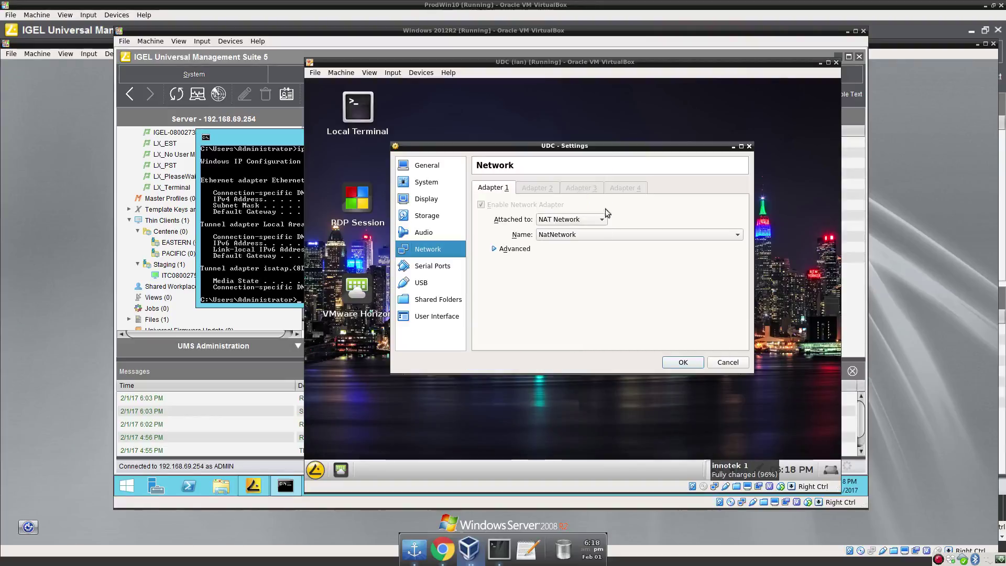
click(683, 362)
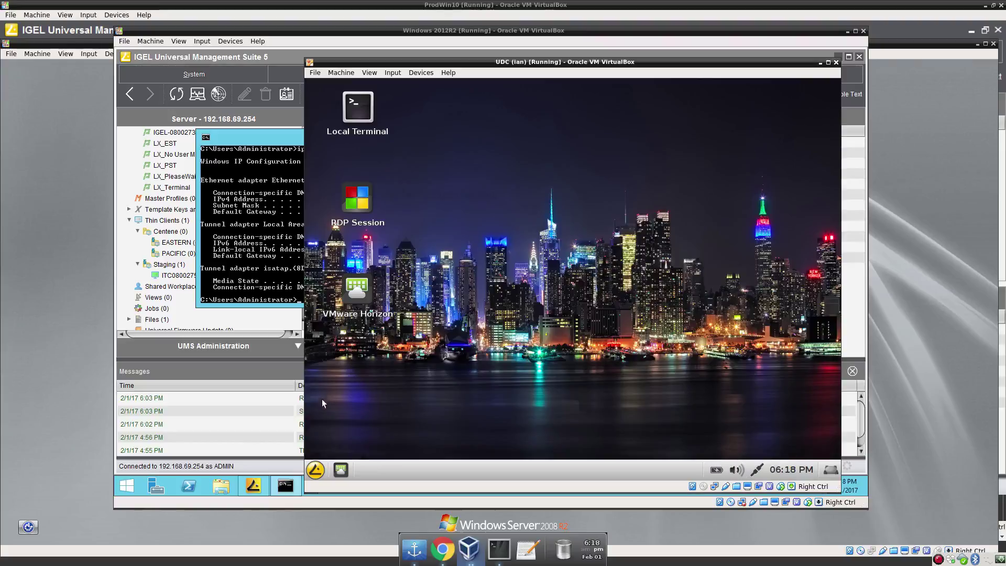
Reboot the thin client from the IGEL start menu and confirm the warning.
click(316, 470)
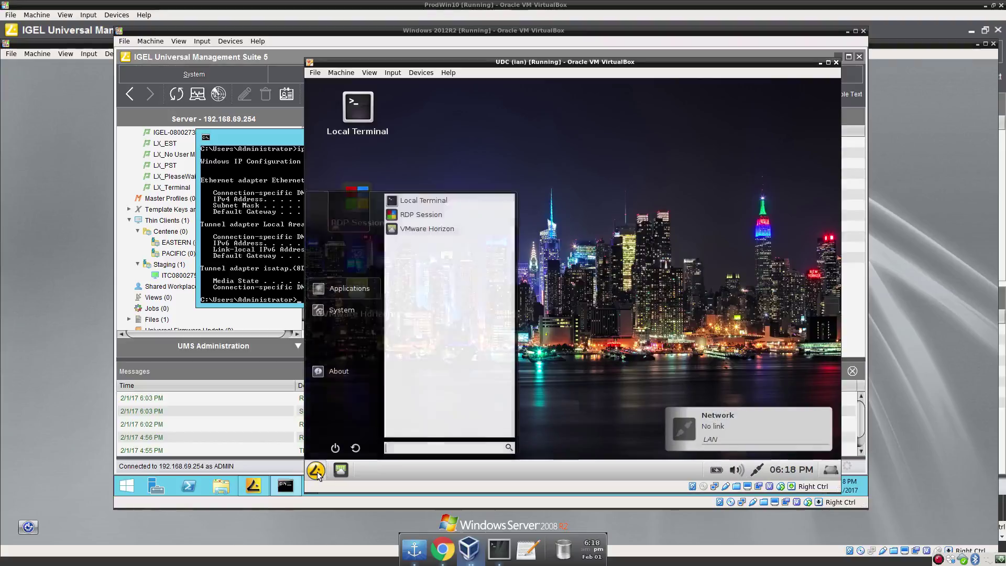
click(334, 449)
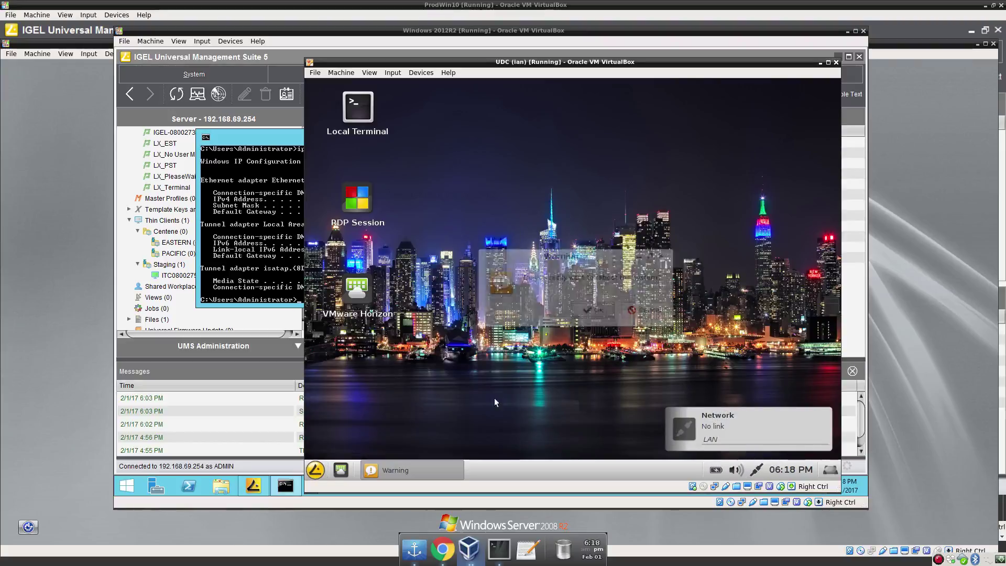
click(593, 310)
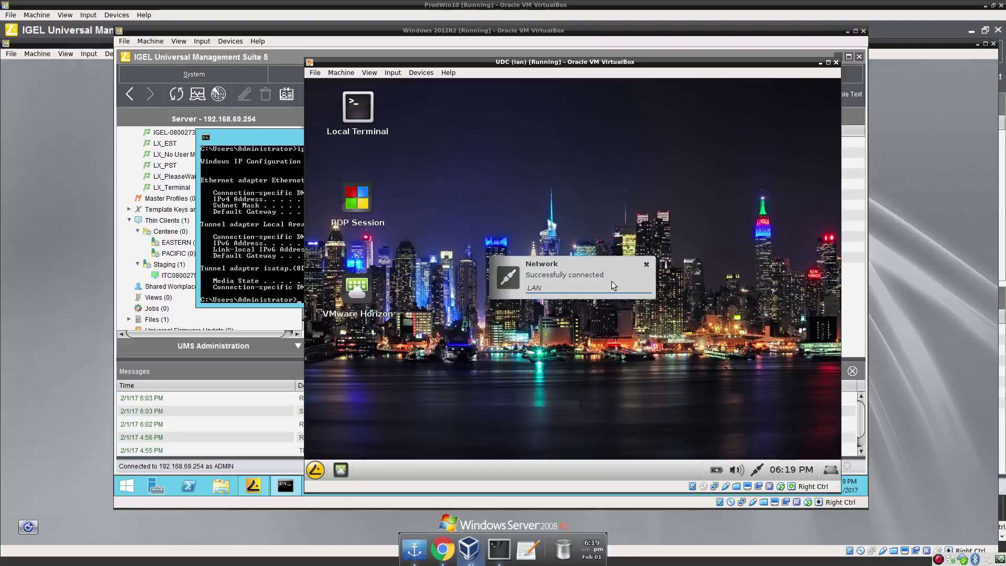
Scan the UMS server's local network and dismiss the two found clients without registering.
click(276, 62)
click(491, 74)
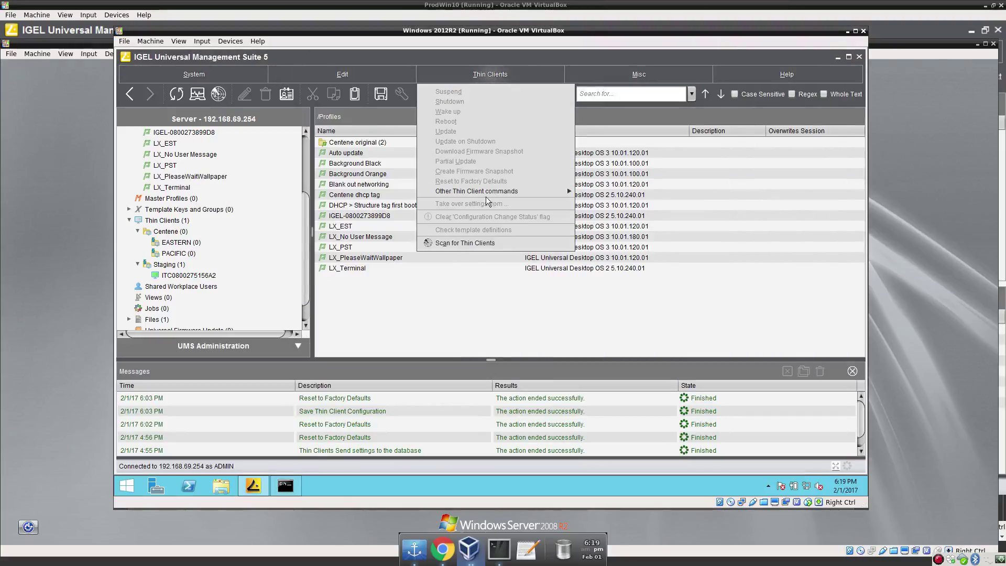
click(484, 244)
click(500, 323)
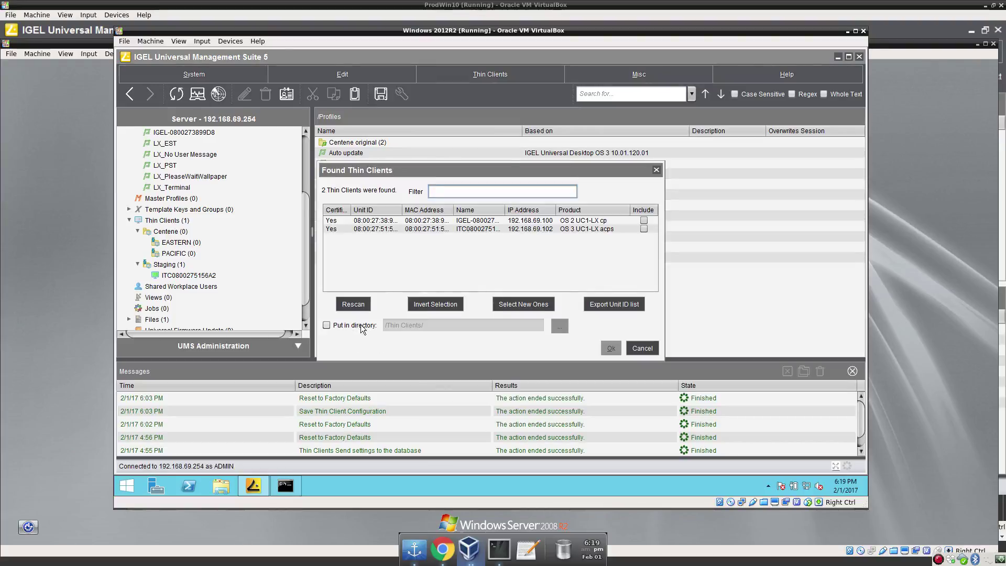
click(633, 348)
right_click(469, 548)
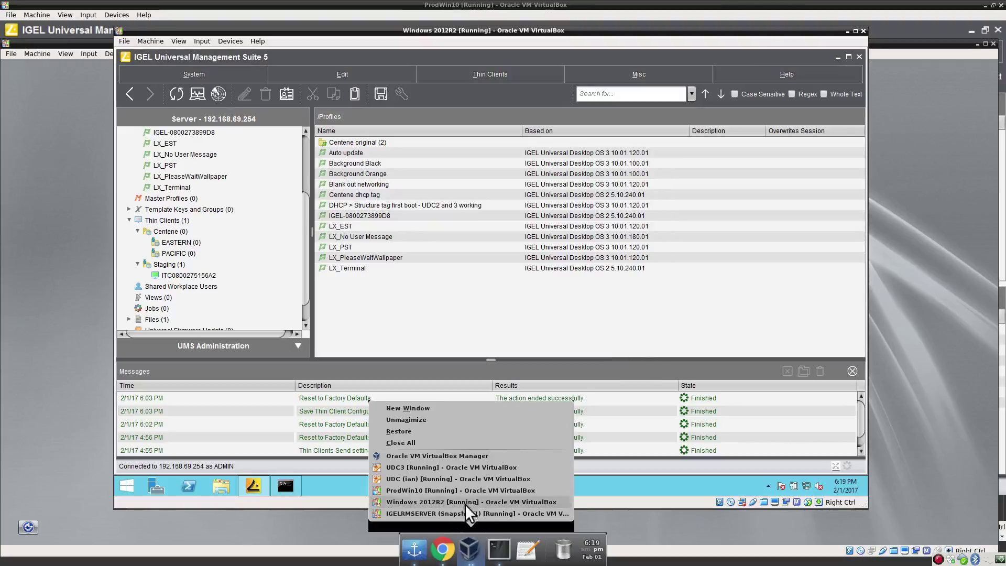
Log into Local Terminal as root, change to /wfs and delete server.crt.
click(463, 478)
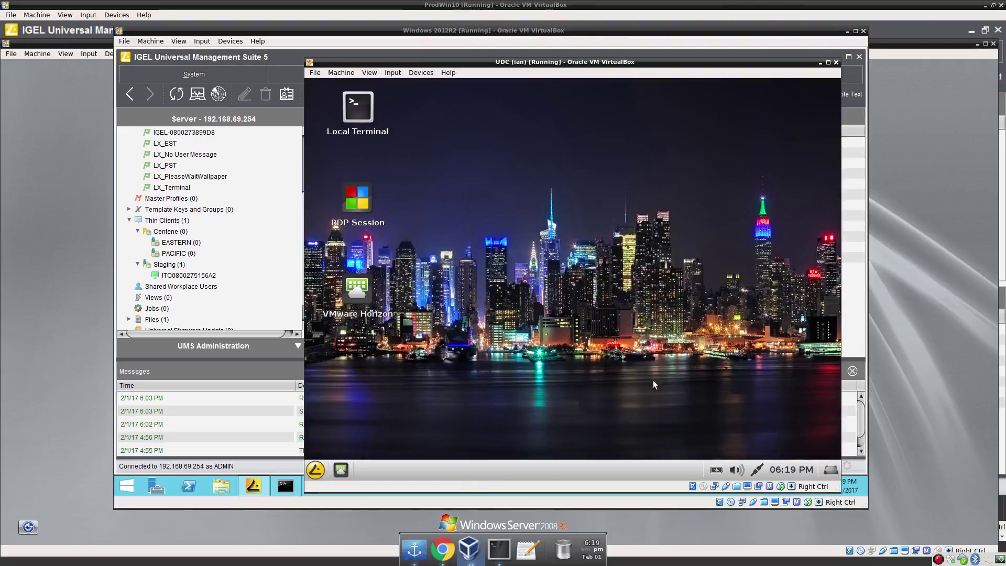
double_click(359, 107)
text(root)
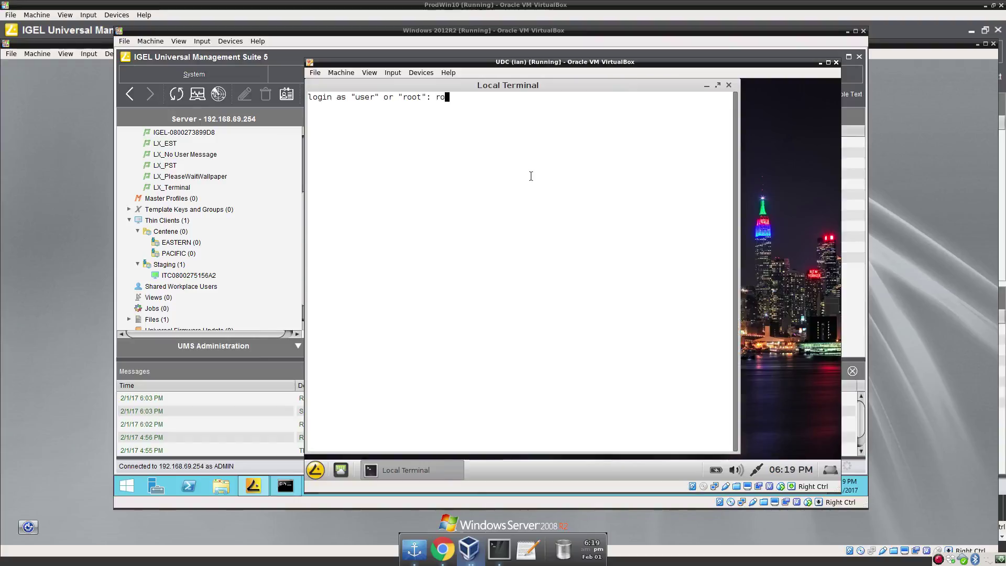
key(Return)
key(Return)
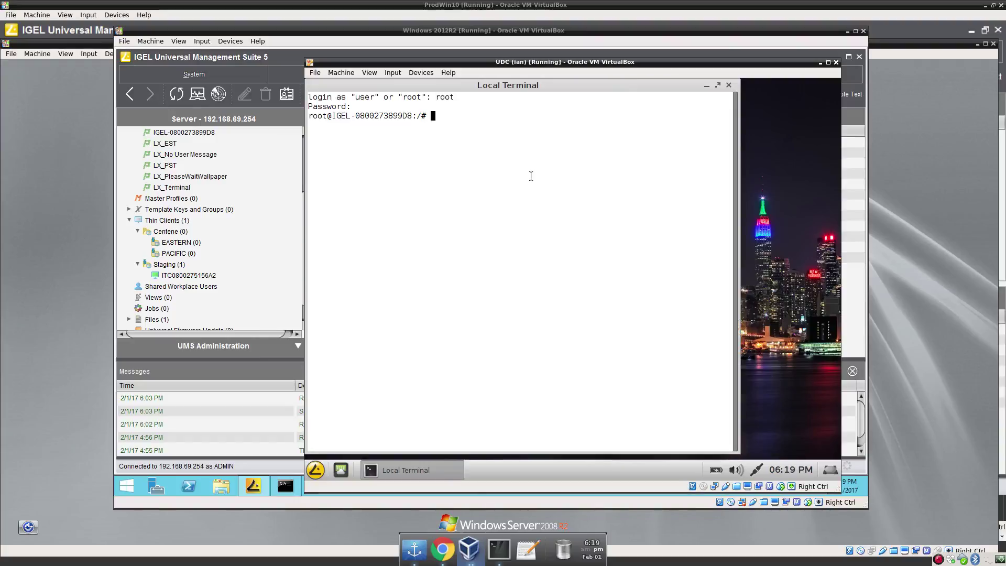
text(cd /wfs)
key(Return)
text(rm server.crt)
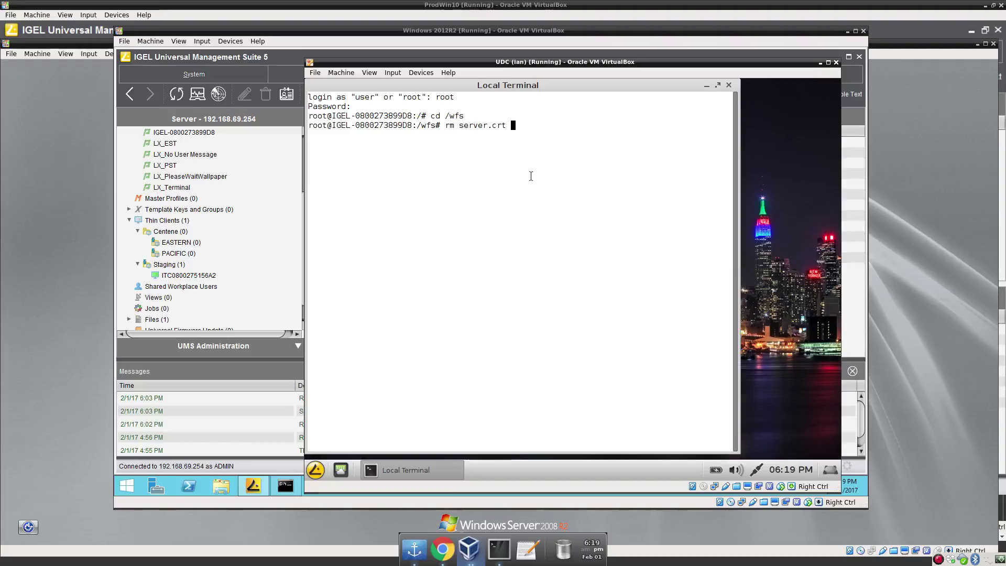
key(Return)
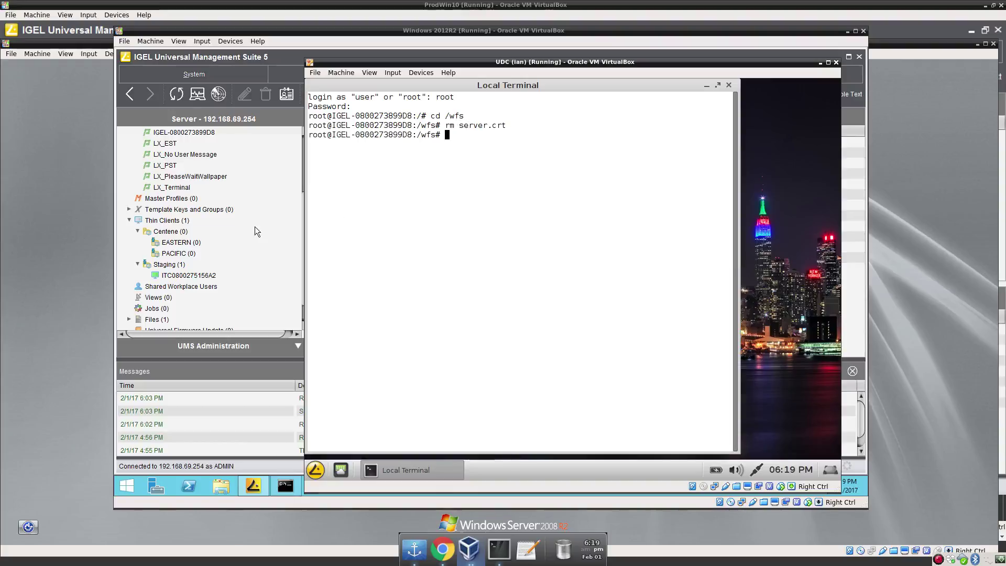
click(303, 54)
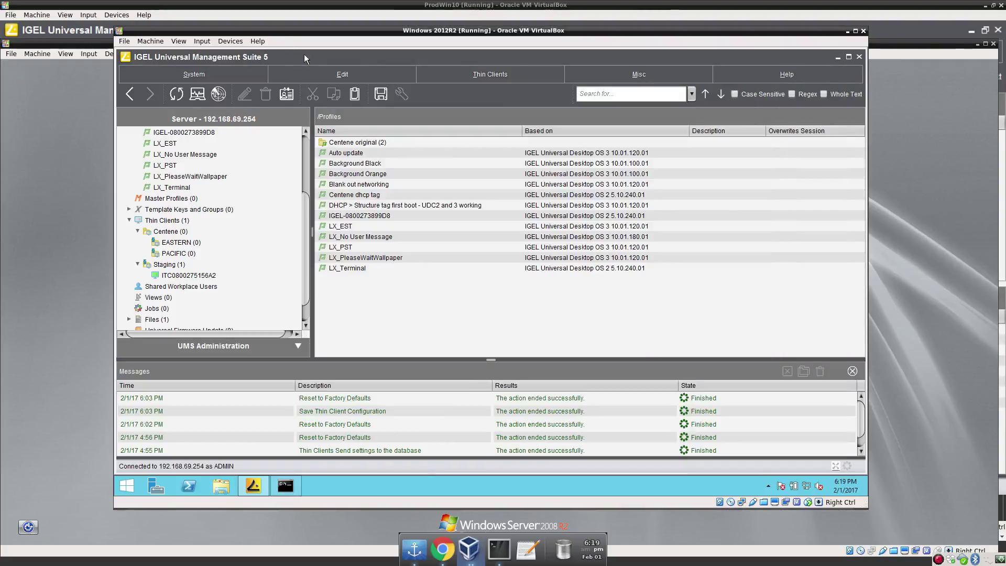
click(489, 74)
click(477, 245)
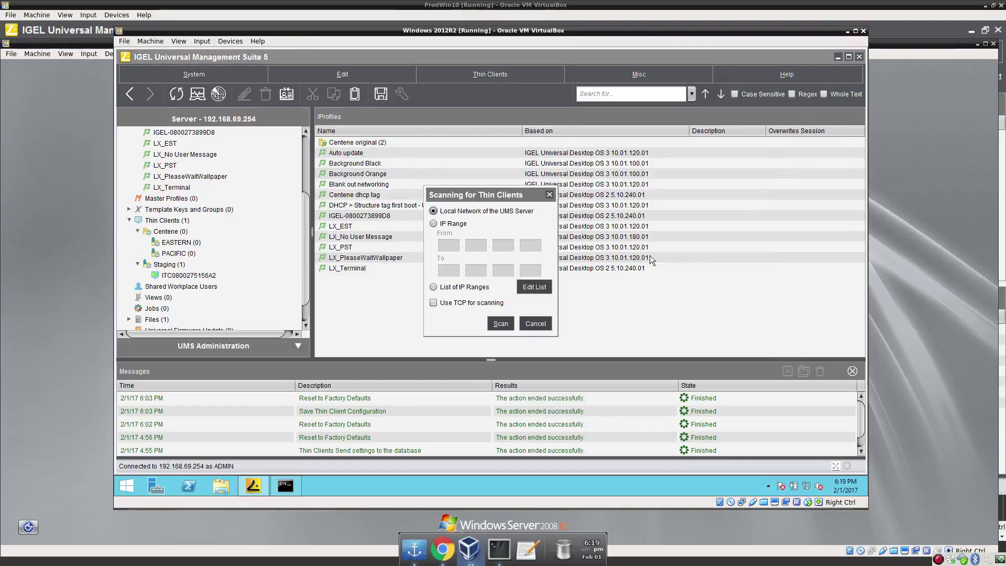
click(506, 322)
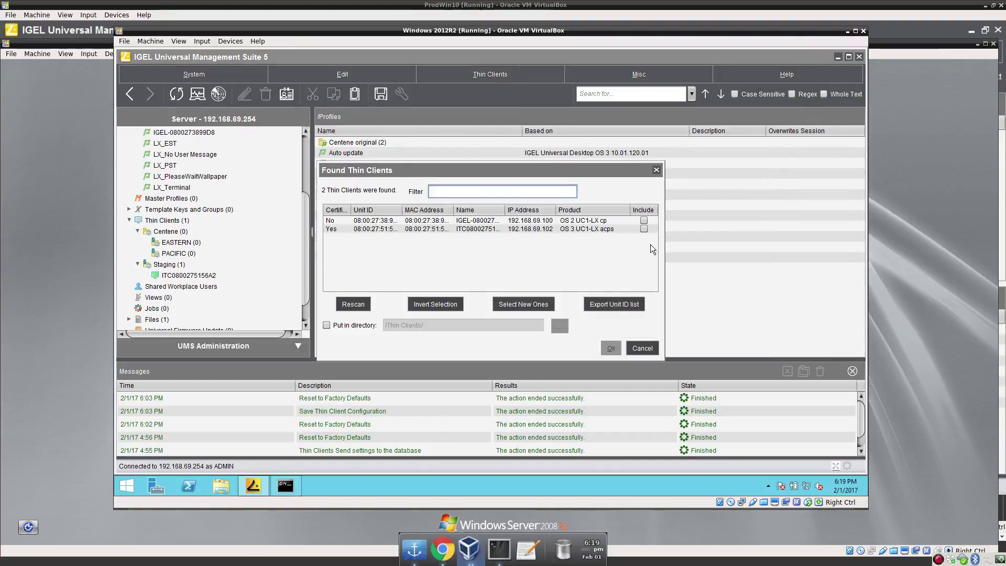
click(643, 220)
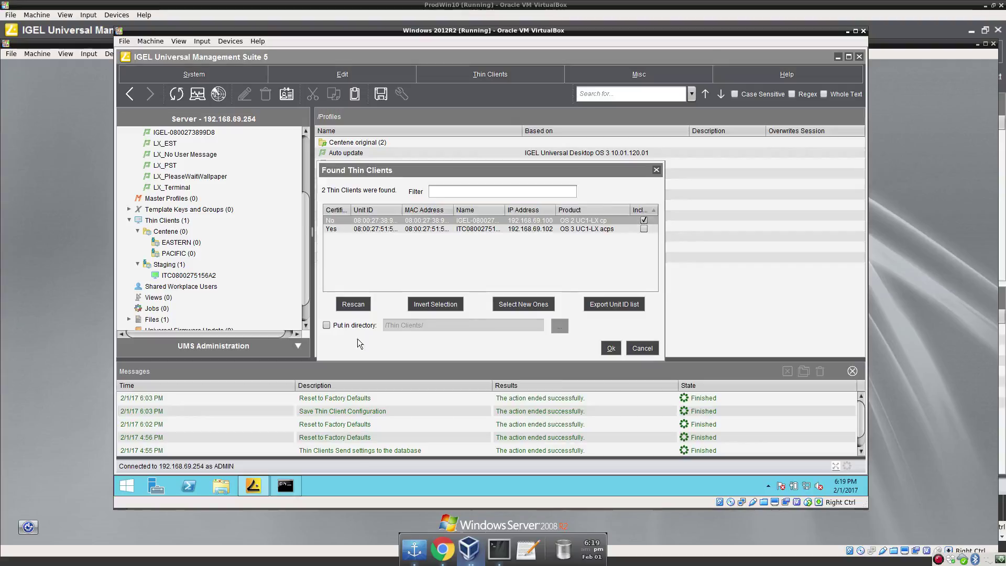
click(326, 325)
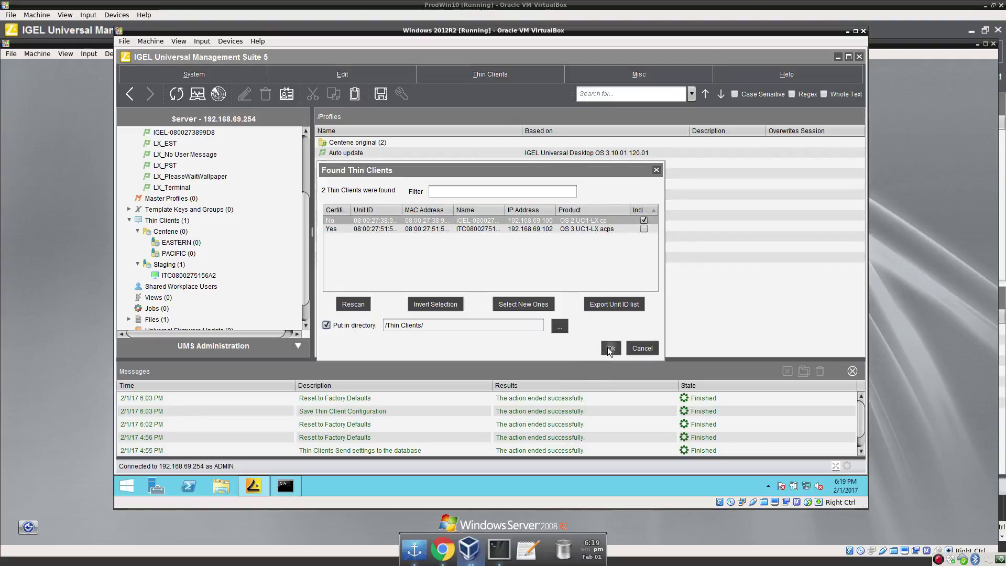
click(609, 348)
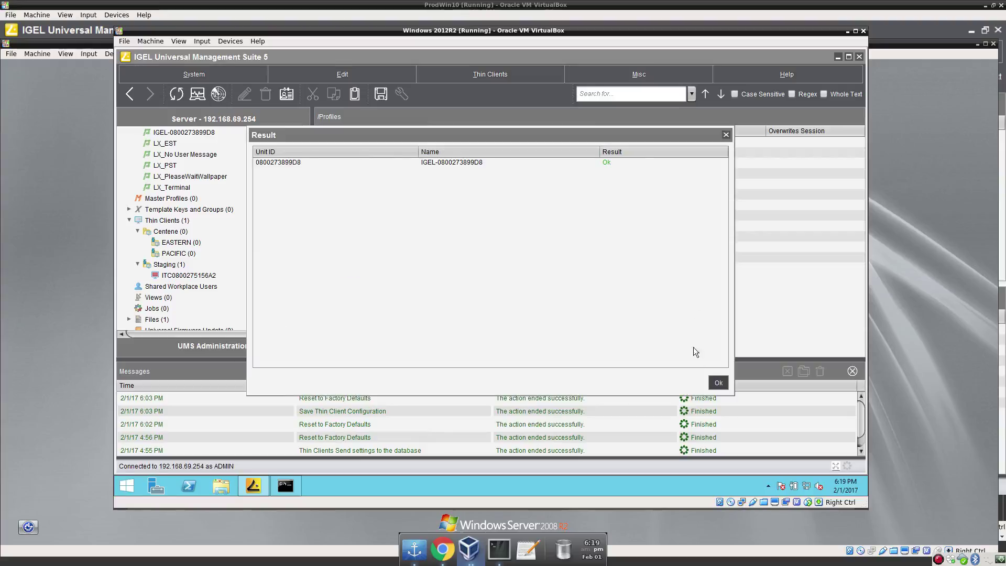
click(718, 383)
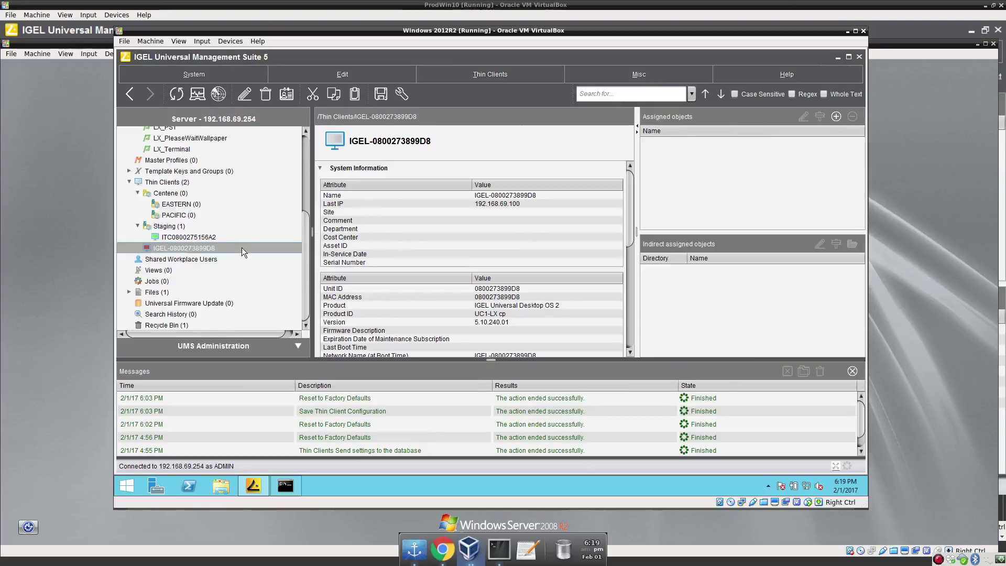
click(178, 143)
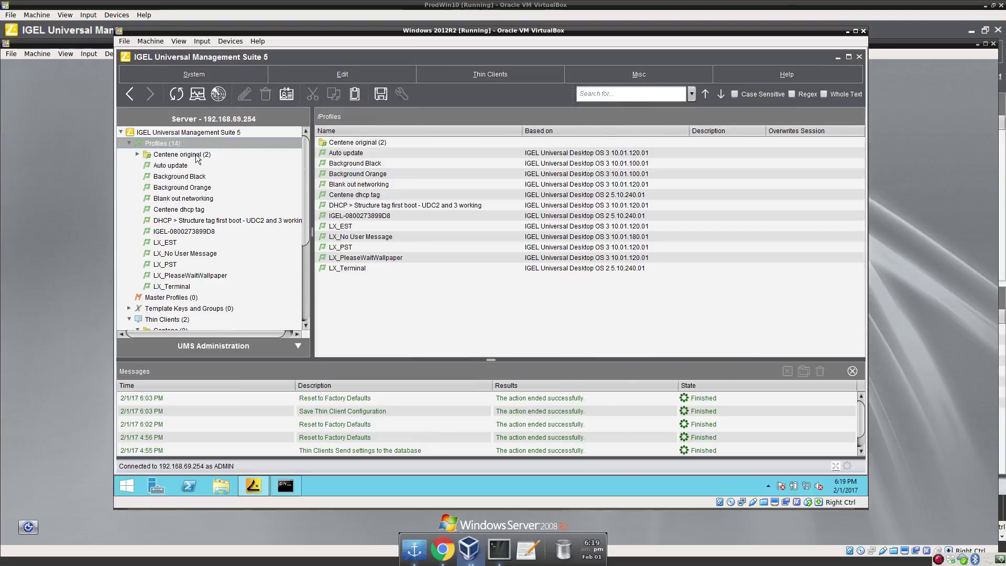
right_click(178, 142)
click(211, 254)
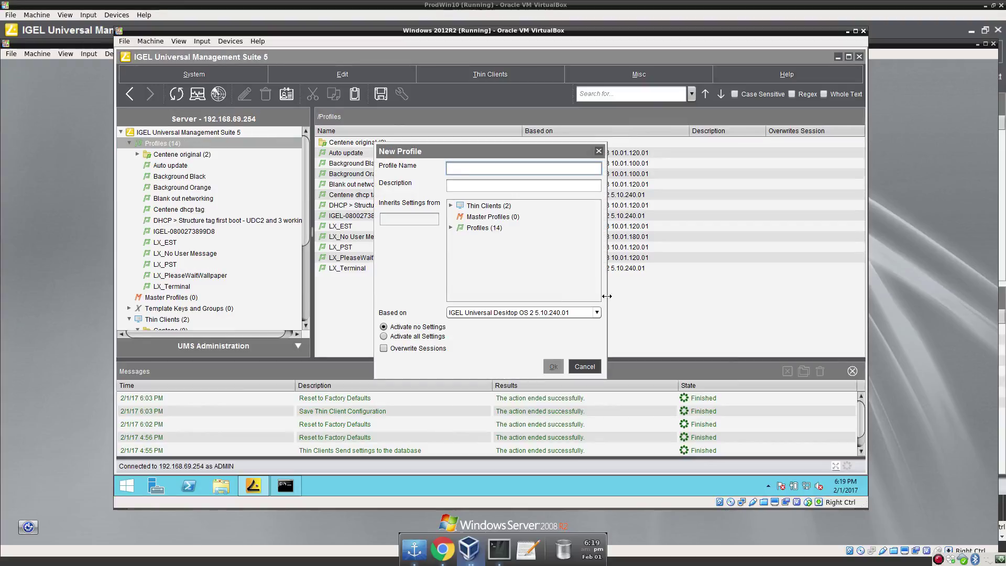
text(Profile from orphaned TC)
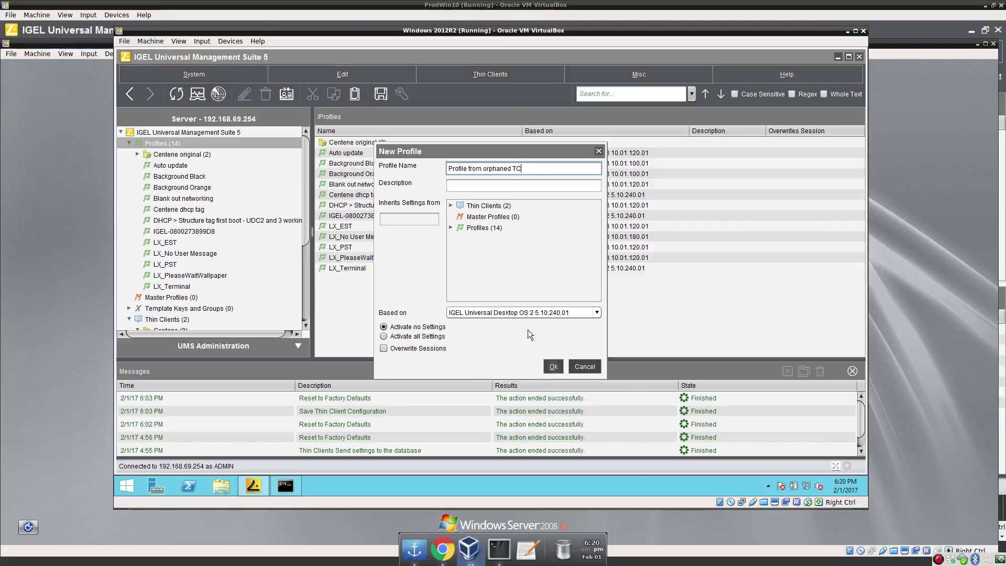
click(450, 205)
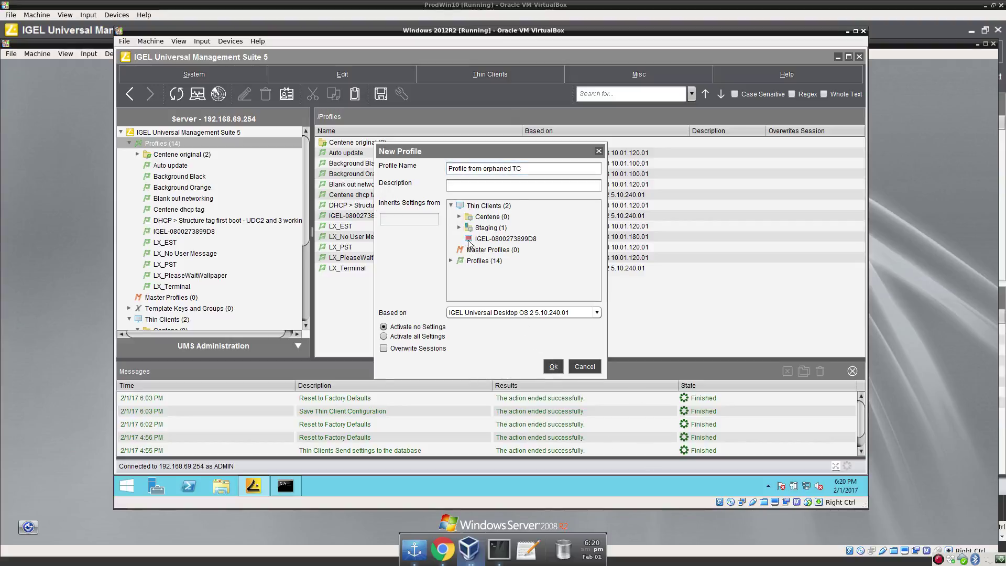
click(474, 239)
click(553, 367)
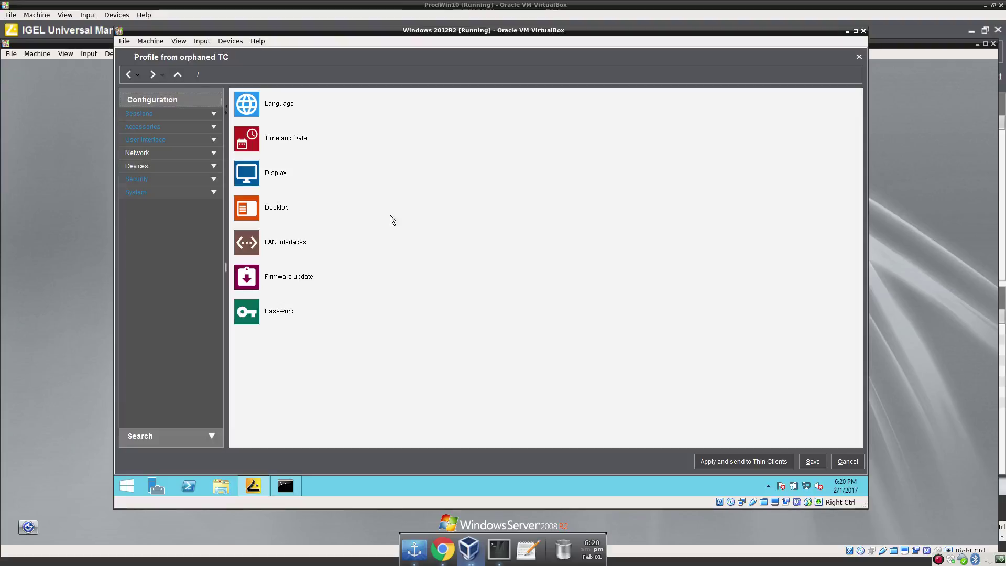
Browse the profile's Sessions, User Interface and Accessories sections, then close without changes.
click(139, 114)
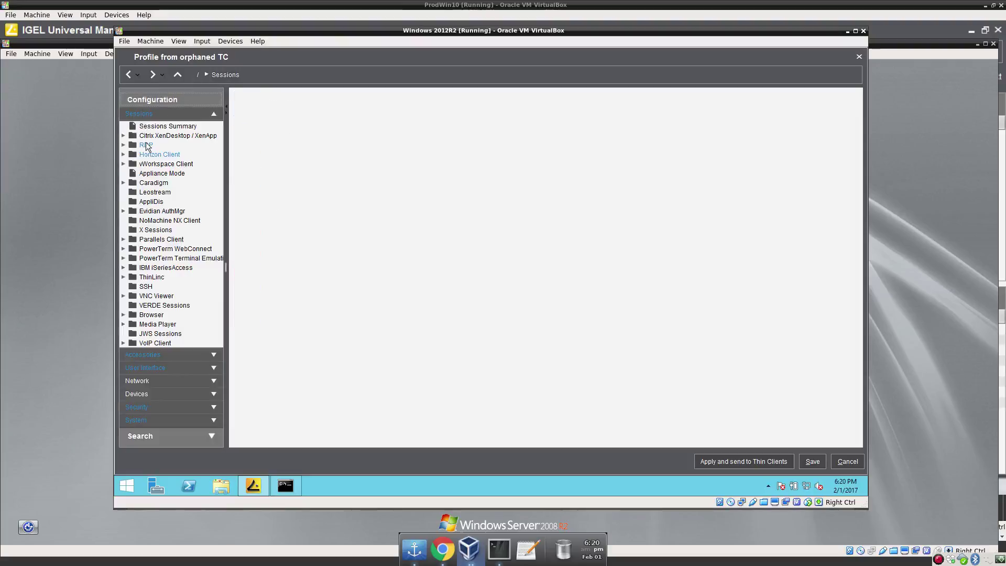
click(155, 116)
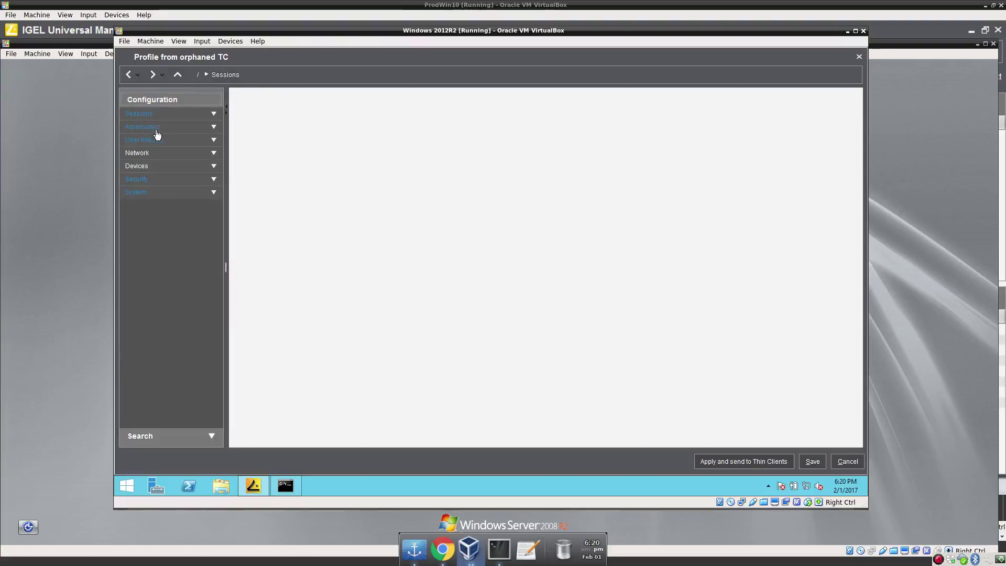
click(150, 139)
click(150, 140)
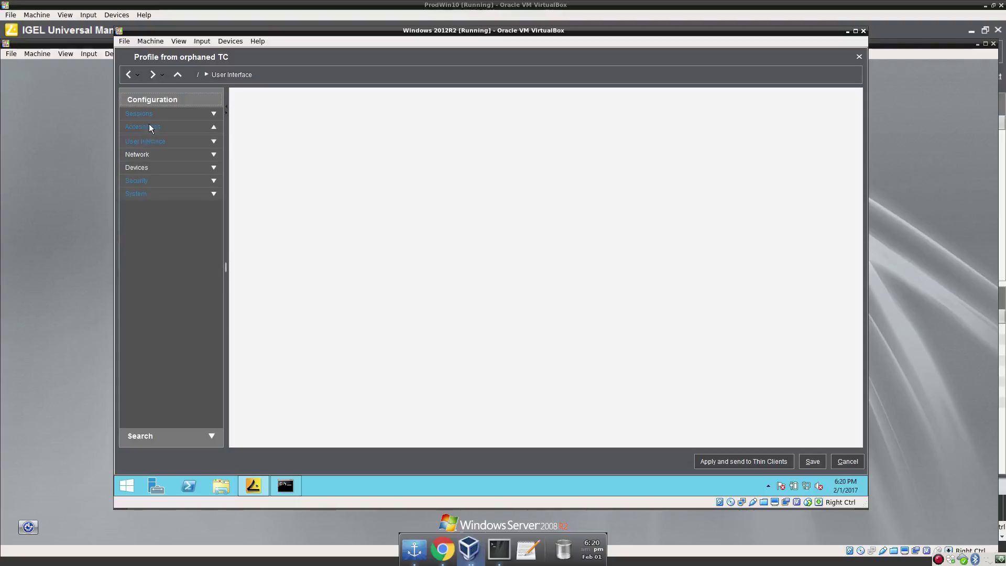
click(148, 124)
click(149, 124)
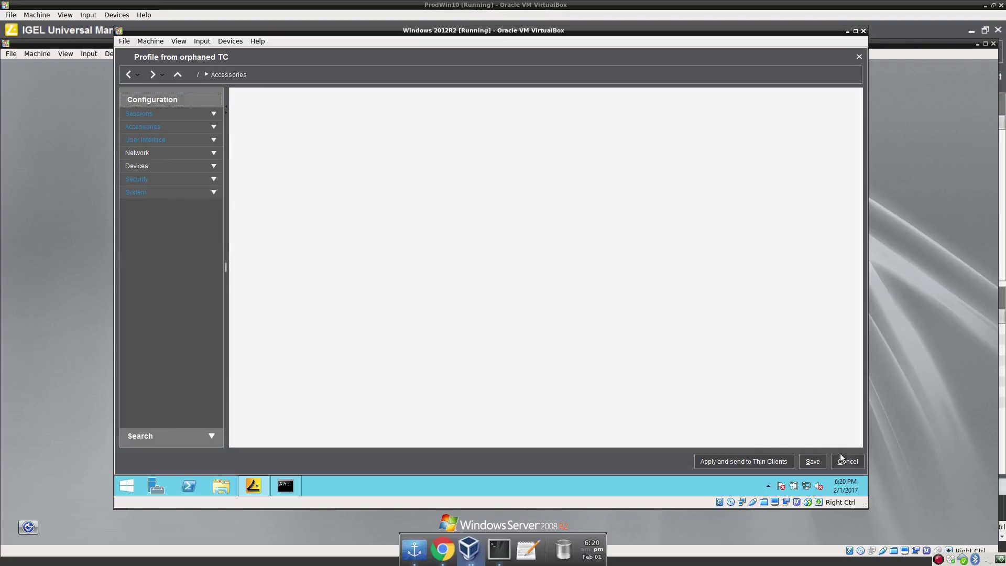
click(810, 458)
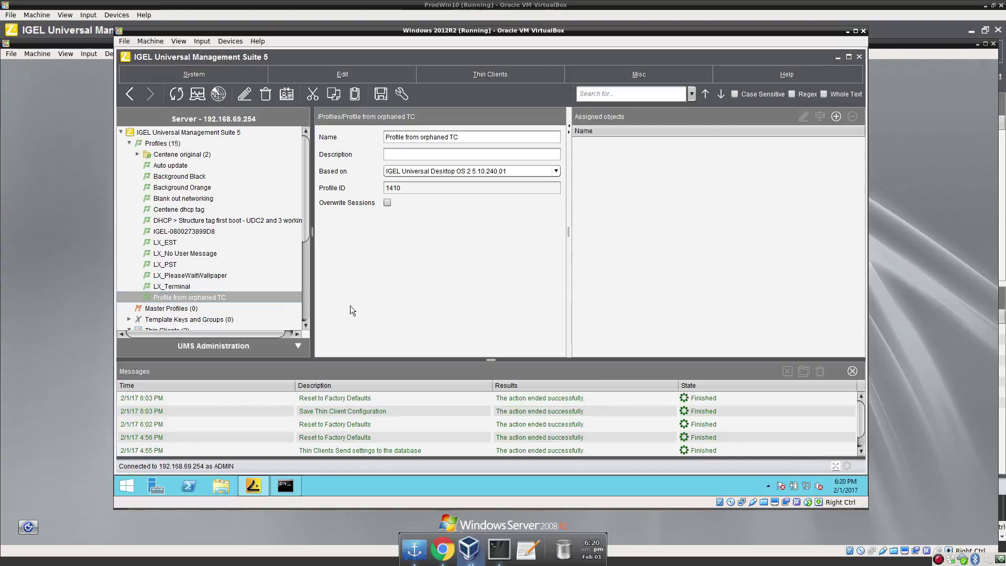
scroll(278, 292, down, 5)
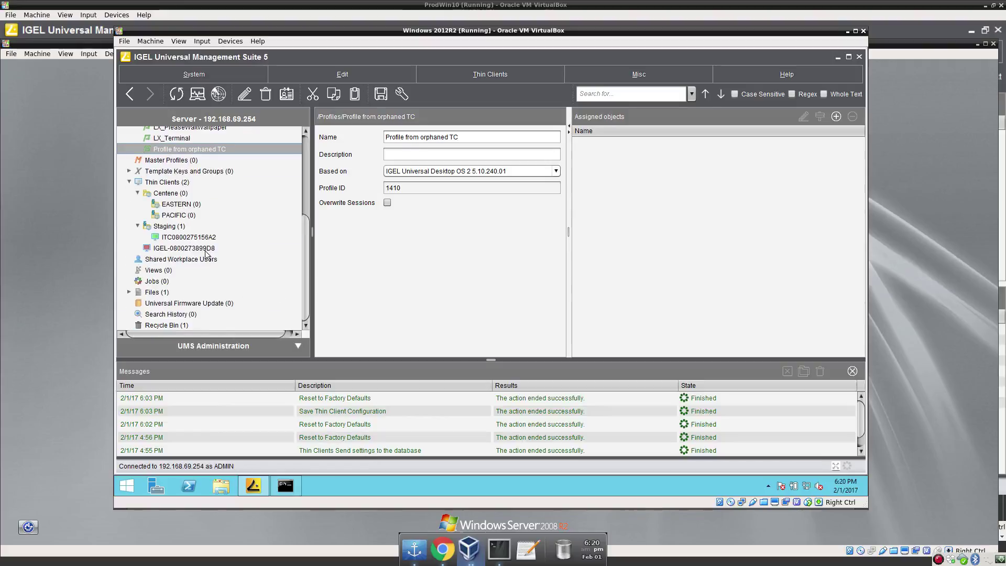
click(203, 248)
right_click(203, 249)
mouse_move(266, 424)
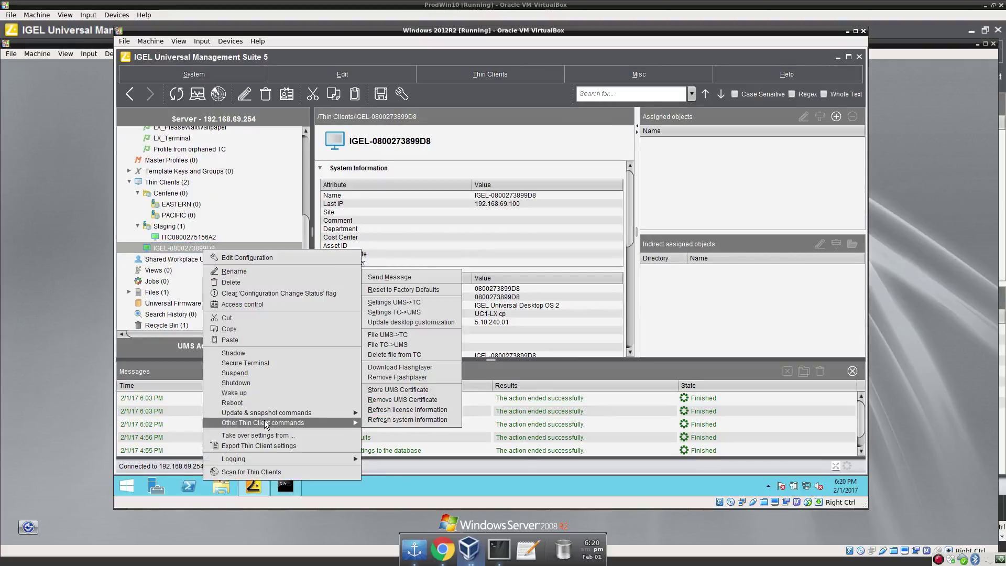
click(448, 289)
click(501, 368)
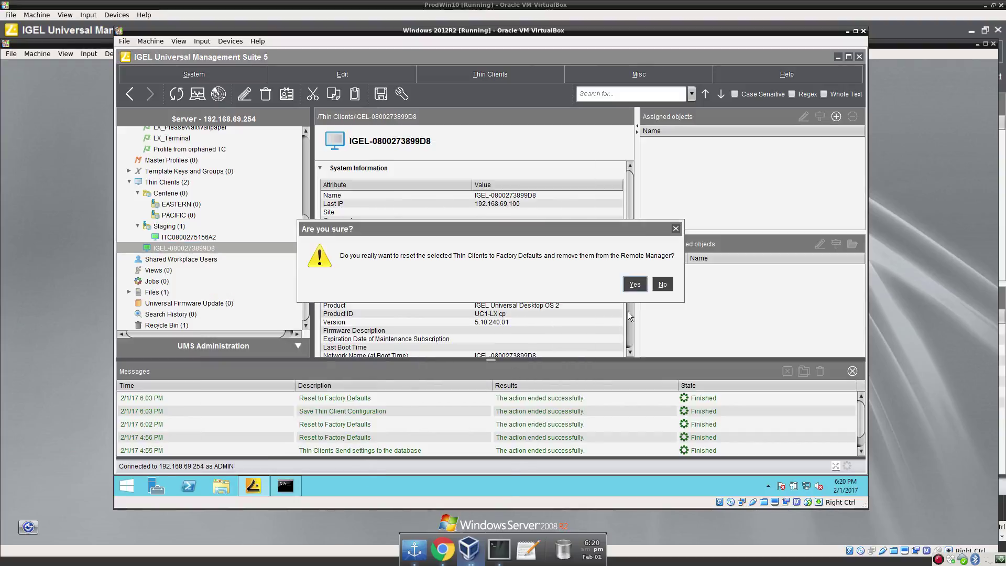
click(633, 284)
right_click(469, 545)
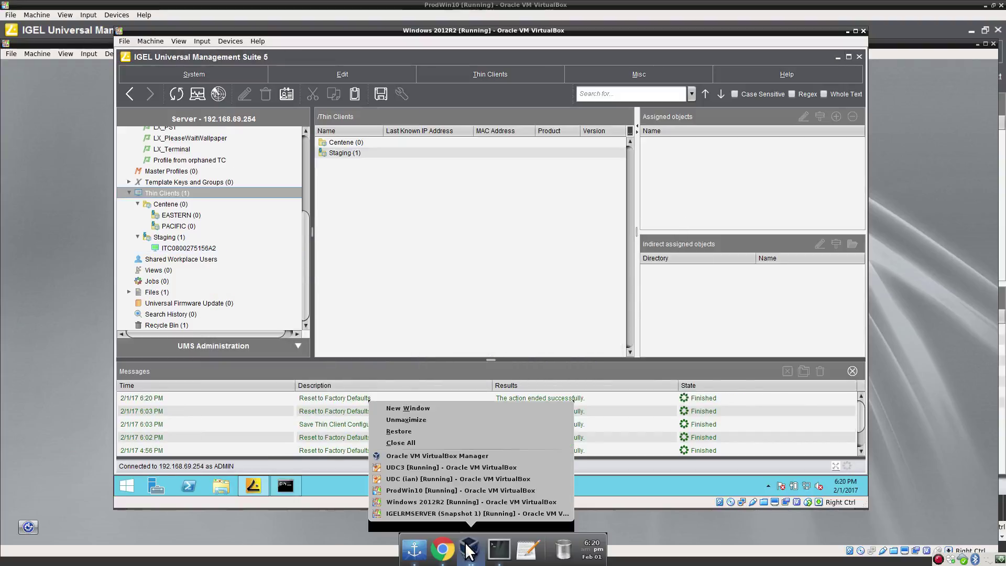
click(460, 478)
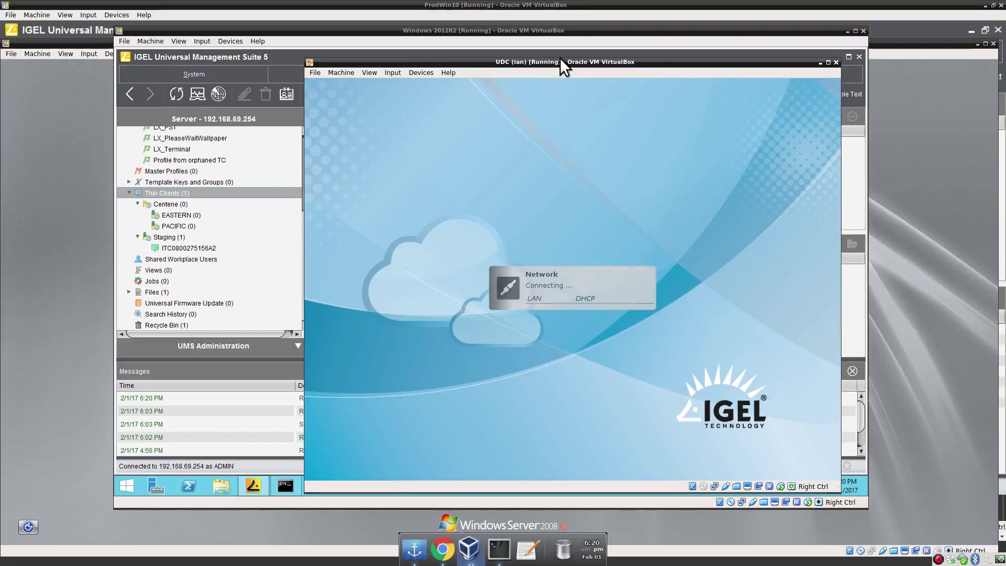
Move the booted thin-client window aside and start Scan for Thin Clients in UMS.
drag(561, 64, 548, 85)
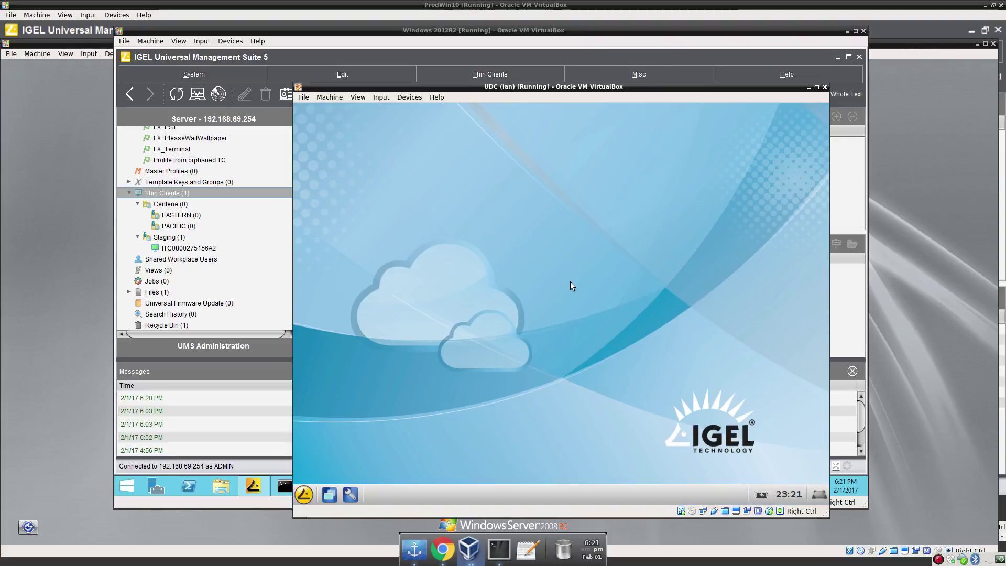
click(485, 76)
click(519, 306)
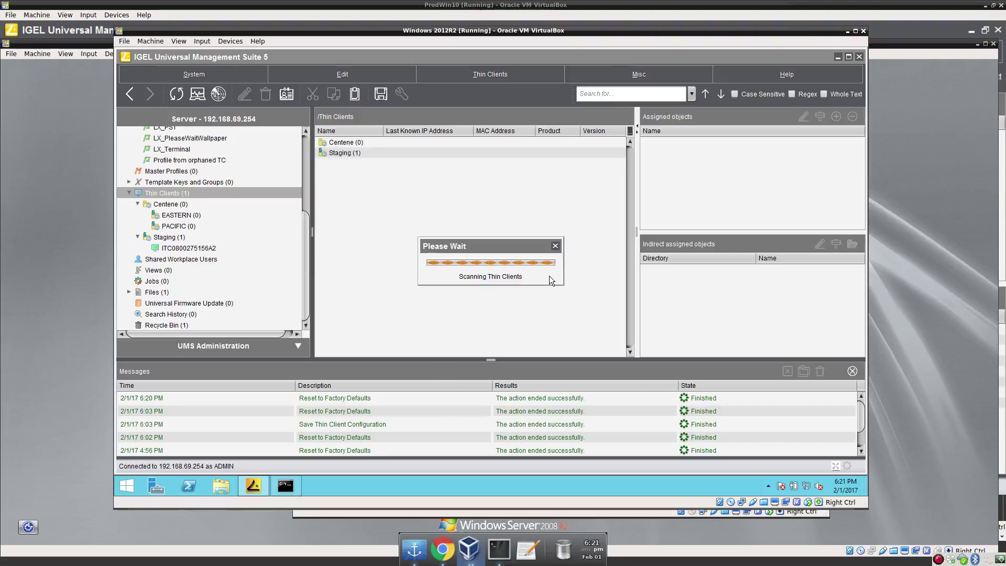
click(643, 220)
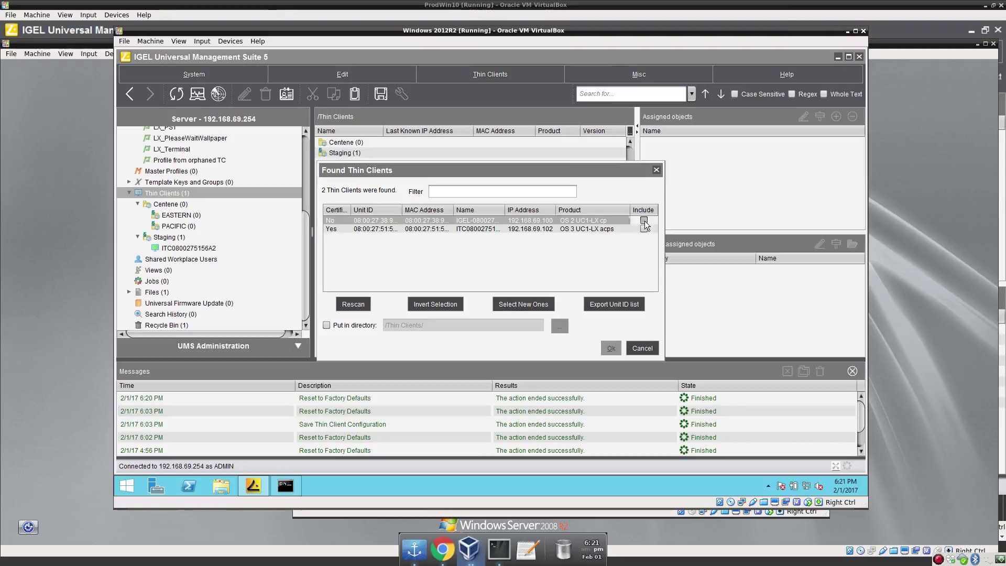
click(361, 325)
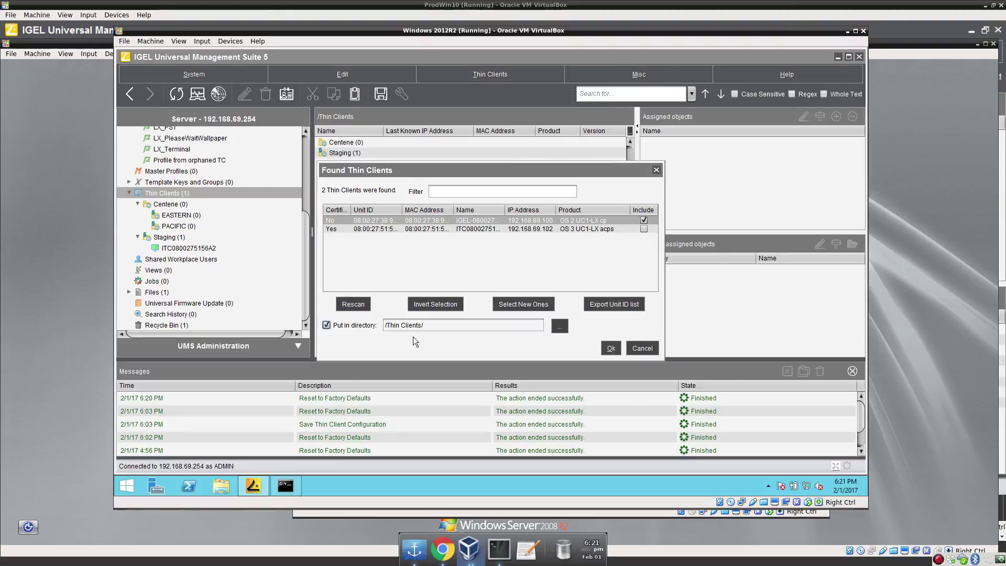
click(610, 348)
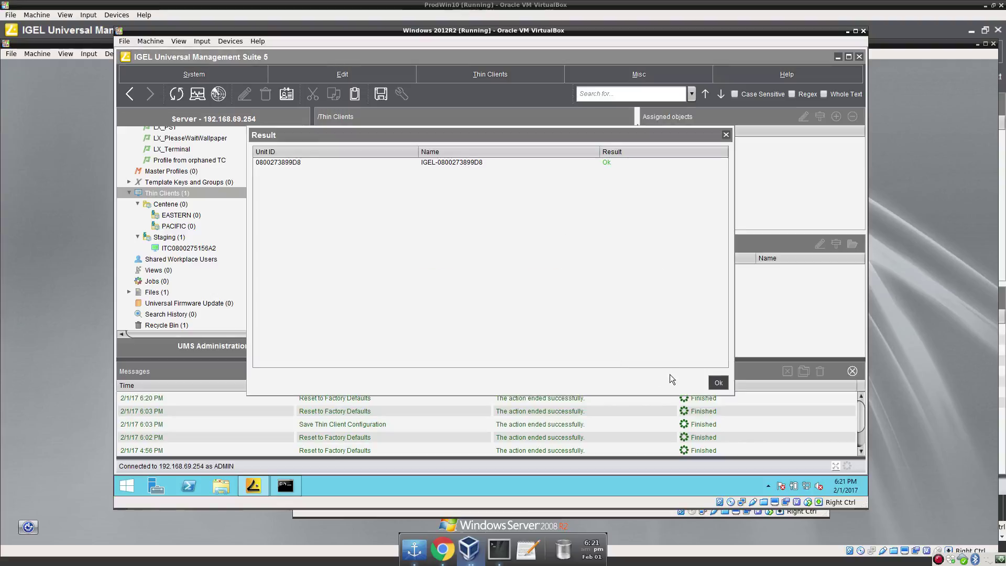
click(716, 384)
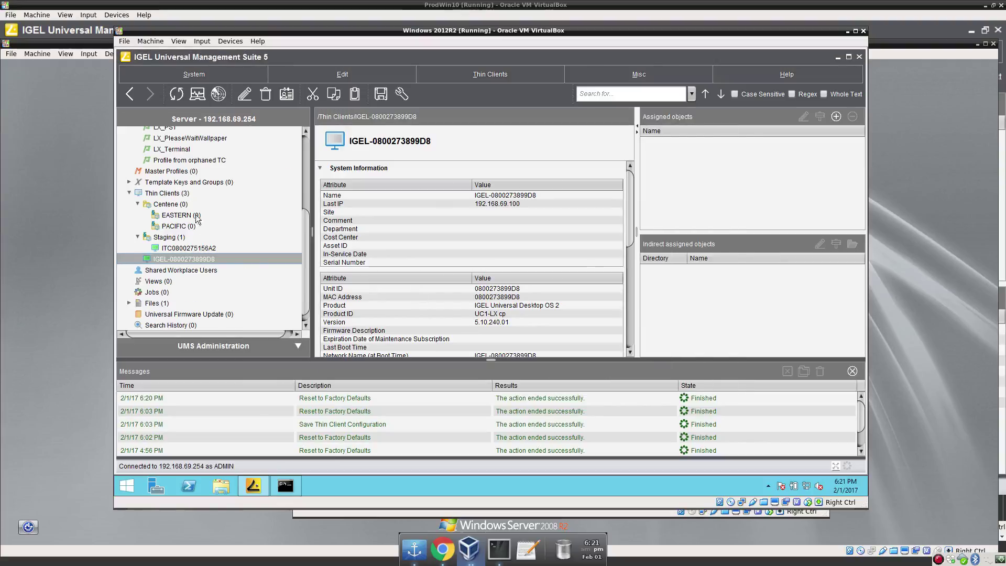
drag(177, 163, 192, 259)
click(401, 253)
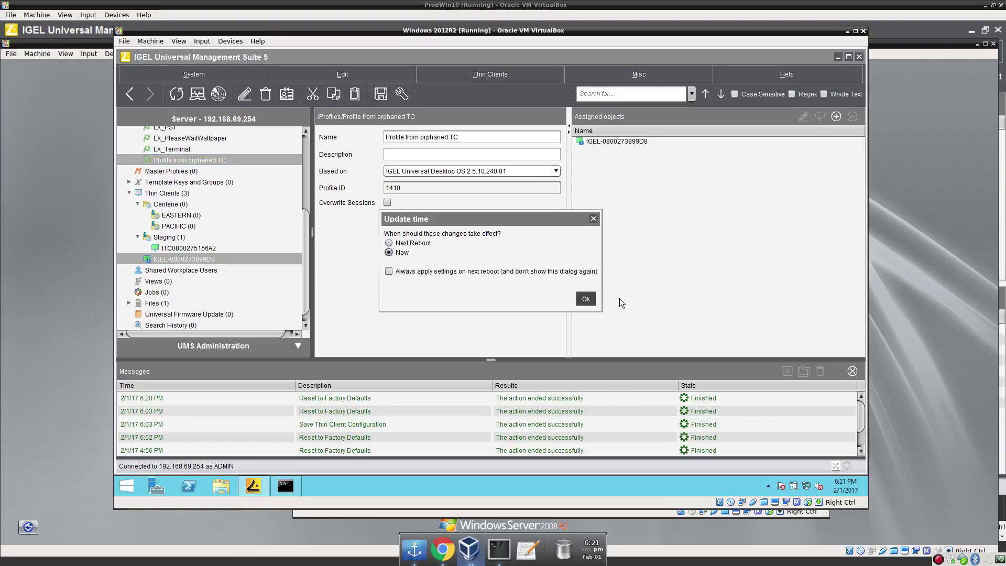
click(588, 299)
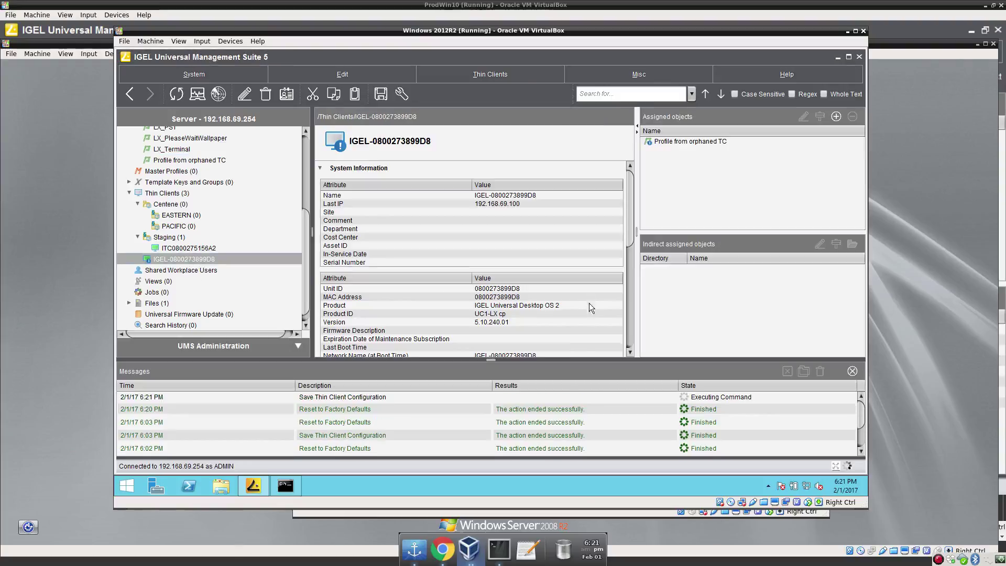
Switch to the UDC (ian) thin client VM window and move it up-left to view its restored desktop.
right_click(473, 549)
click(454, 478)
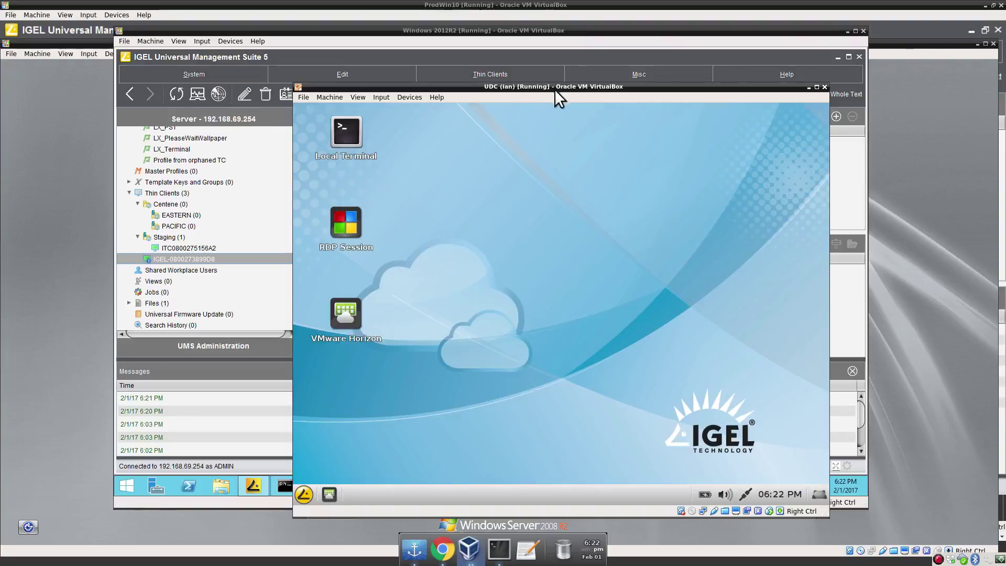
drag(554, 90, 541, 58)
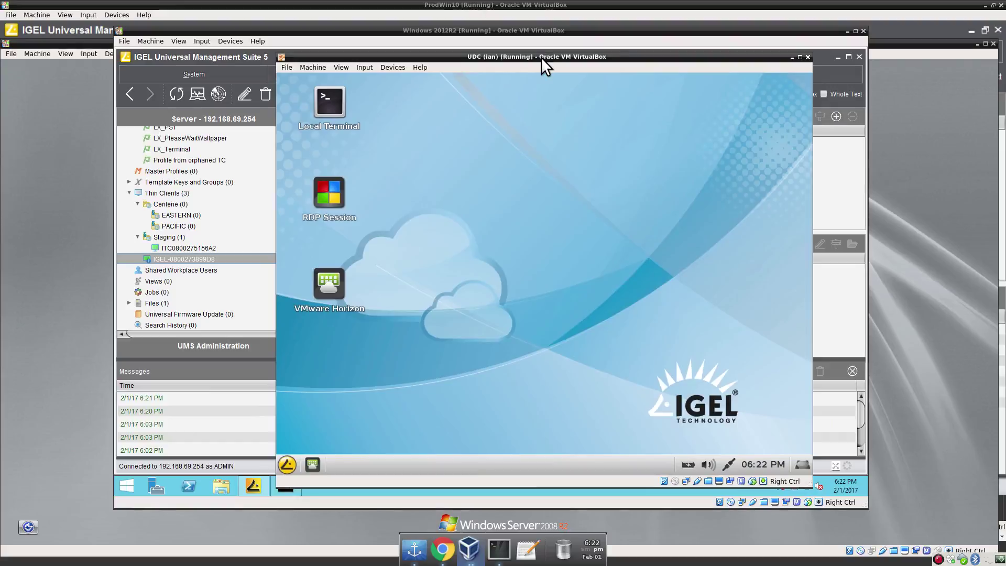